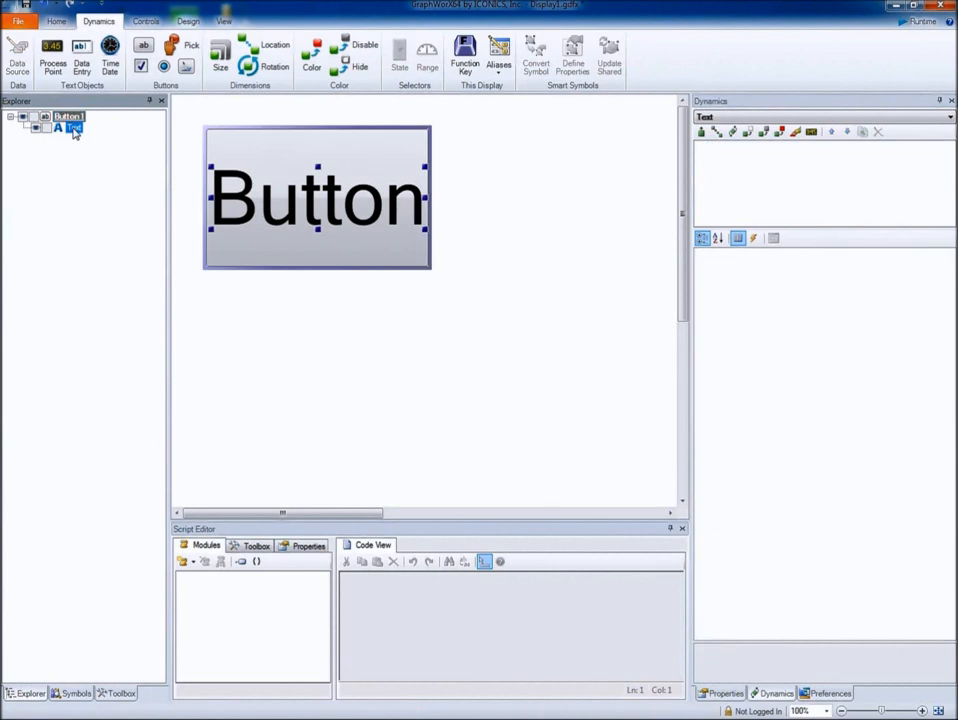
Shrink the button's text and try to draw an ellipse inside the button alongside it.
left_click_drag(210, 167, 231, 181)
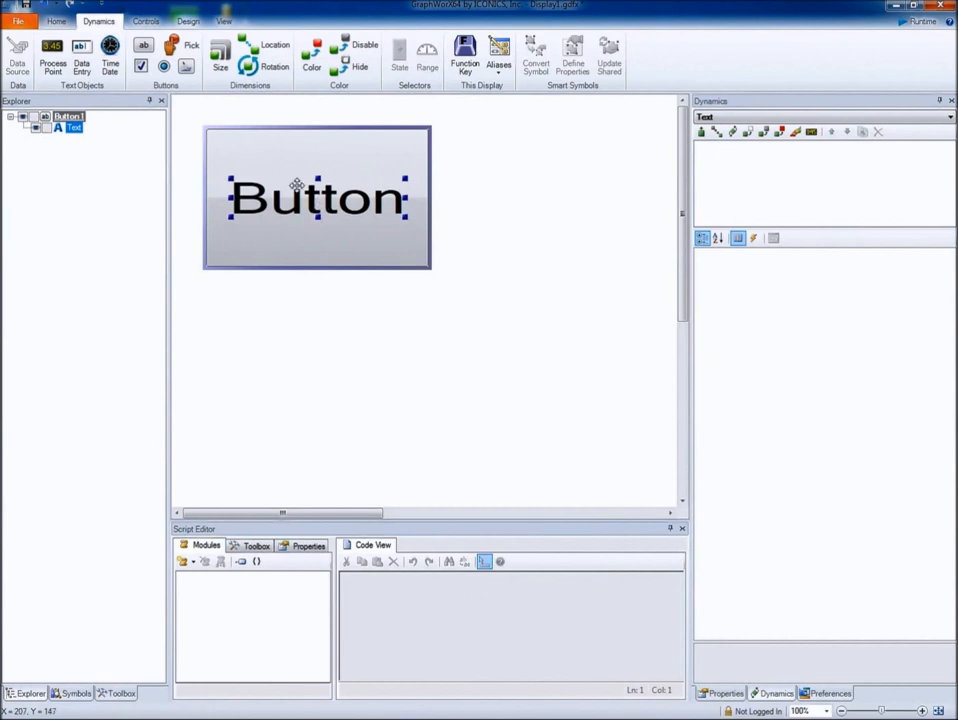
left_click(52, 21)
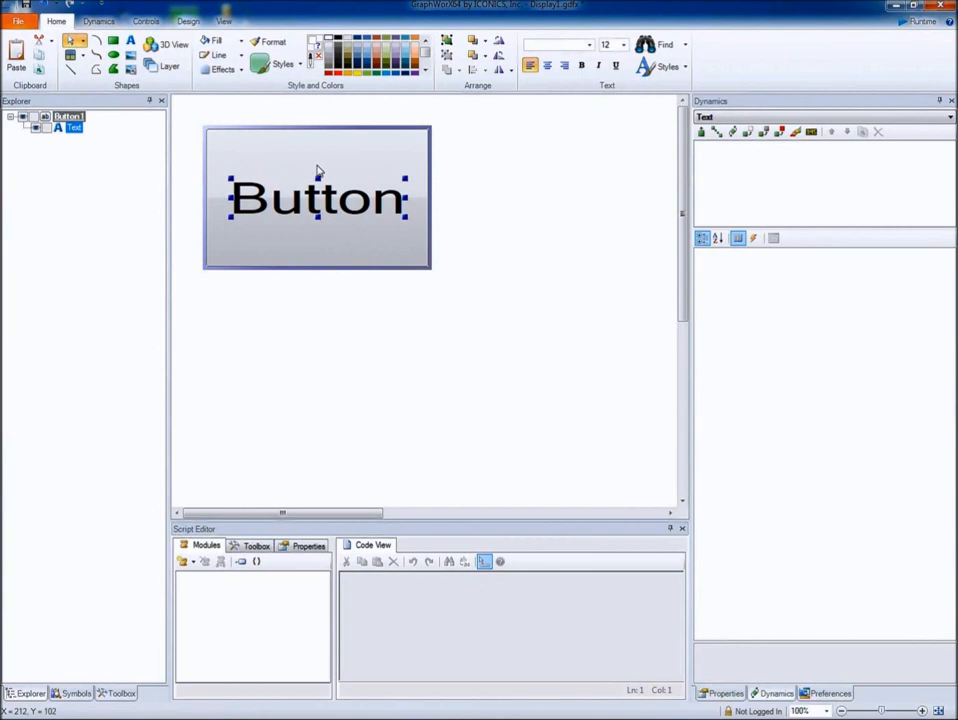
left_click(114, 58)
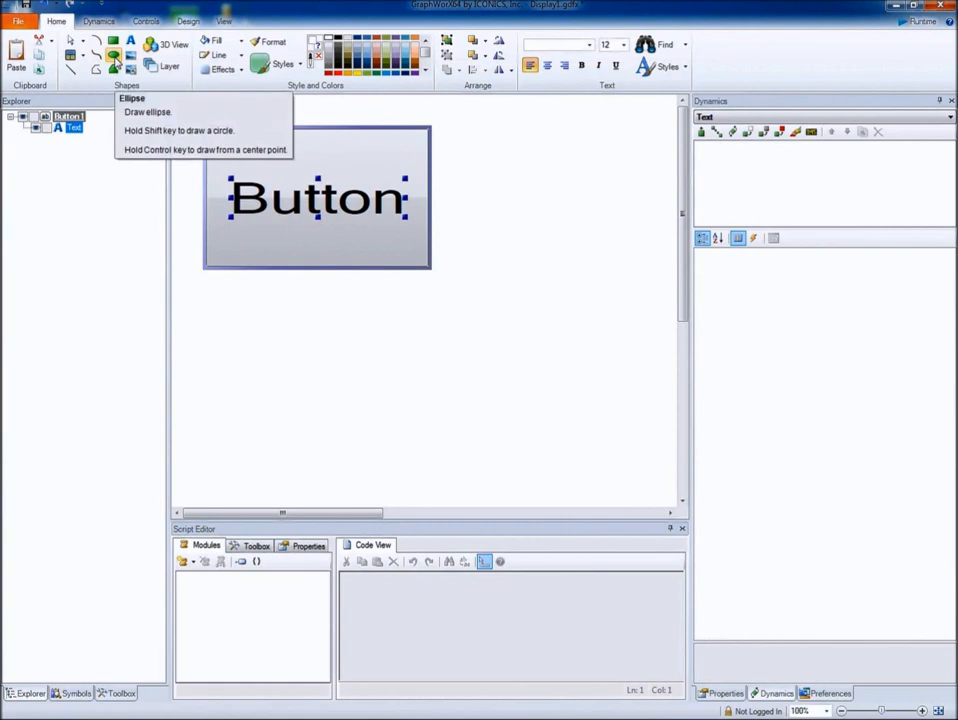
left_click_drag(274, 147, 385, 242)
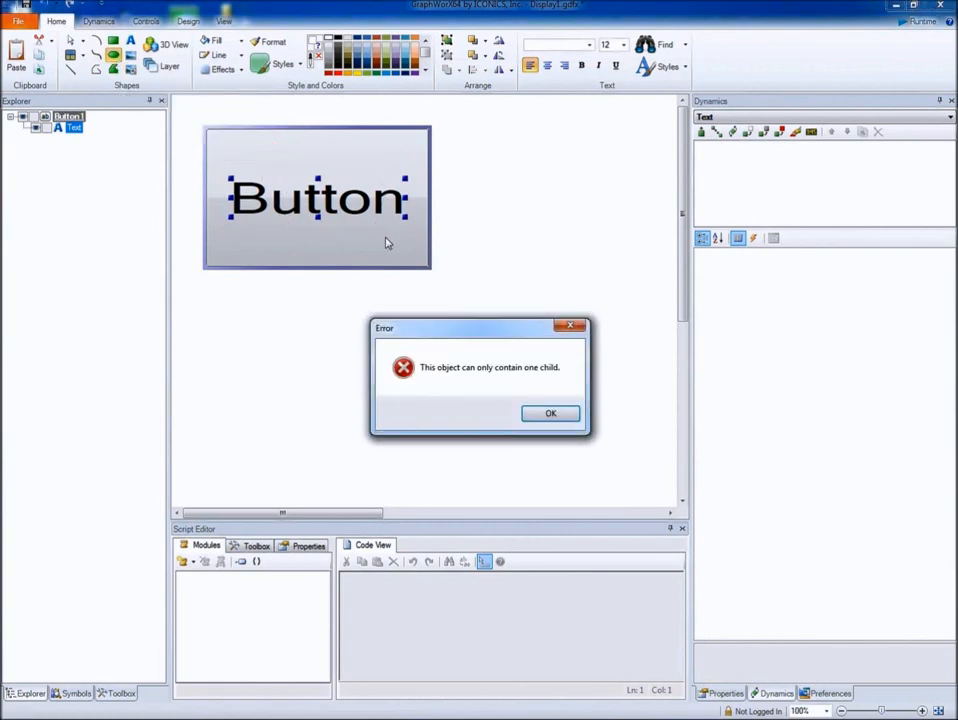
left_click_drag(457, 343, 437, 258)
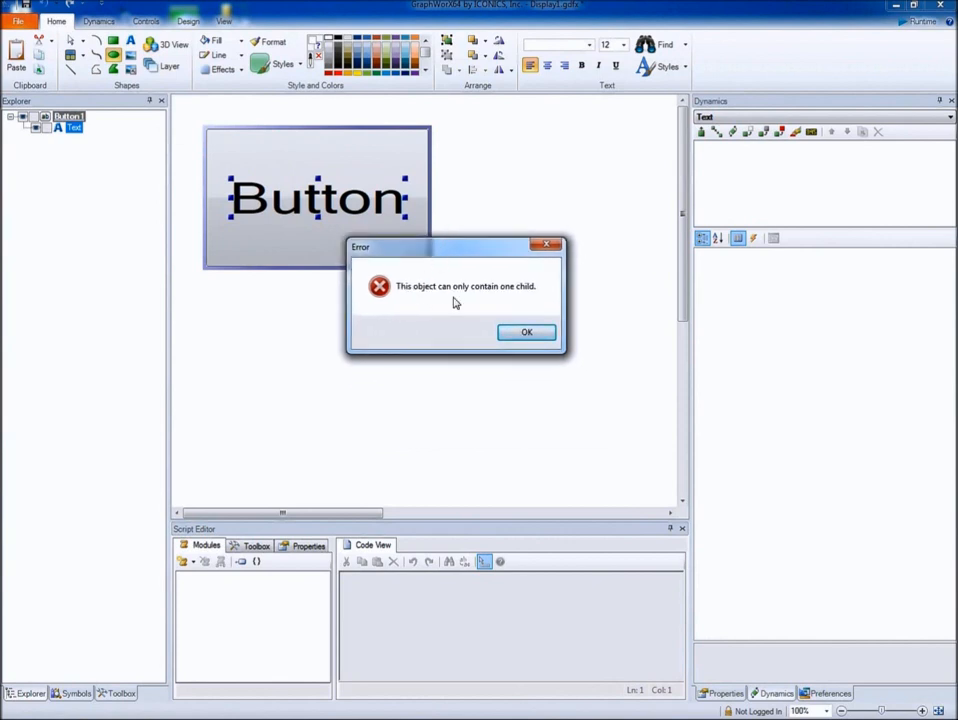
left_click(527, 333)
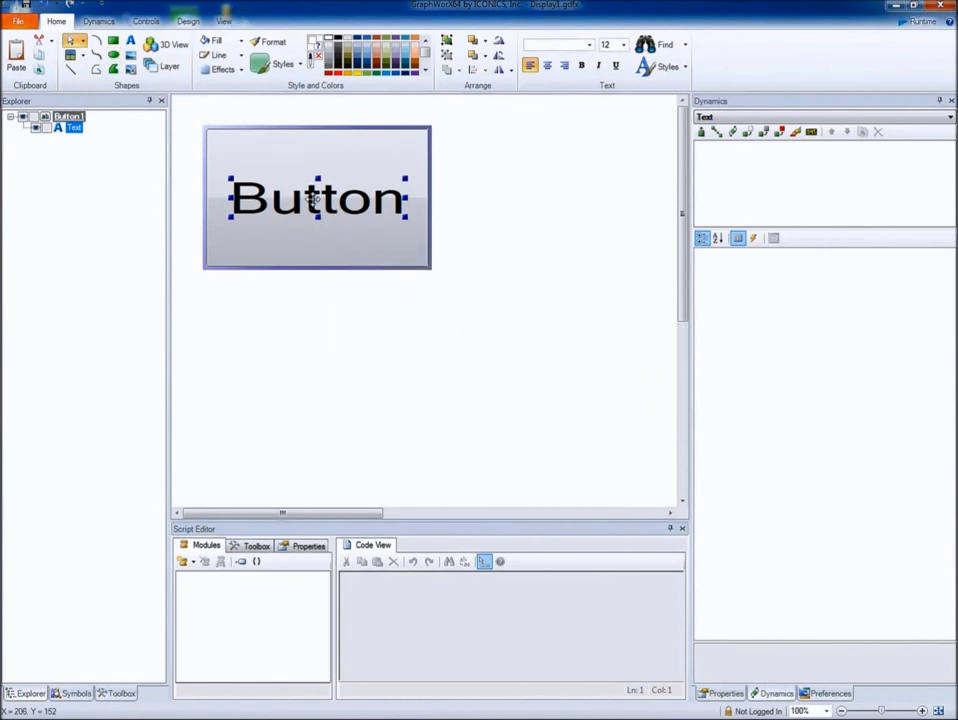
Replace the button's text with an ellipse drawn inside the button and fill it red.
key("Delete")
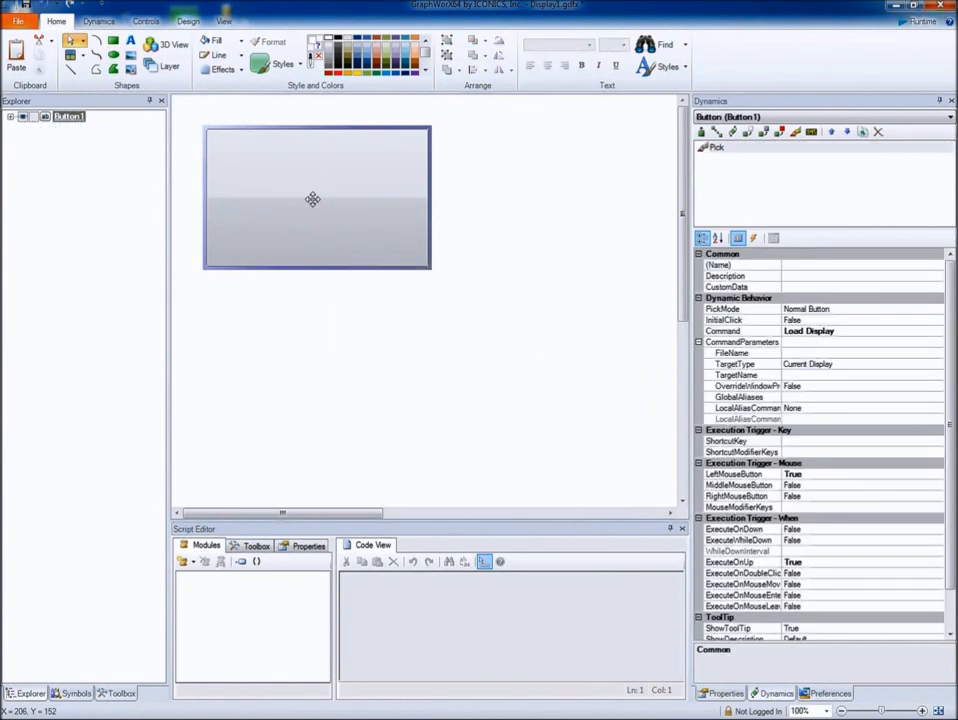
left_click(111, 55)
left_click_drag(249, 159, 369, 243)
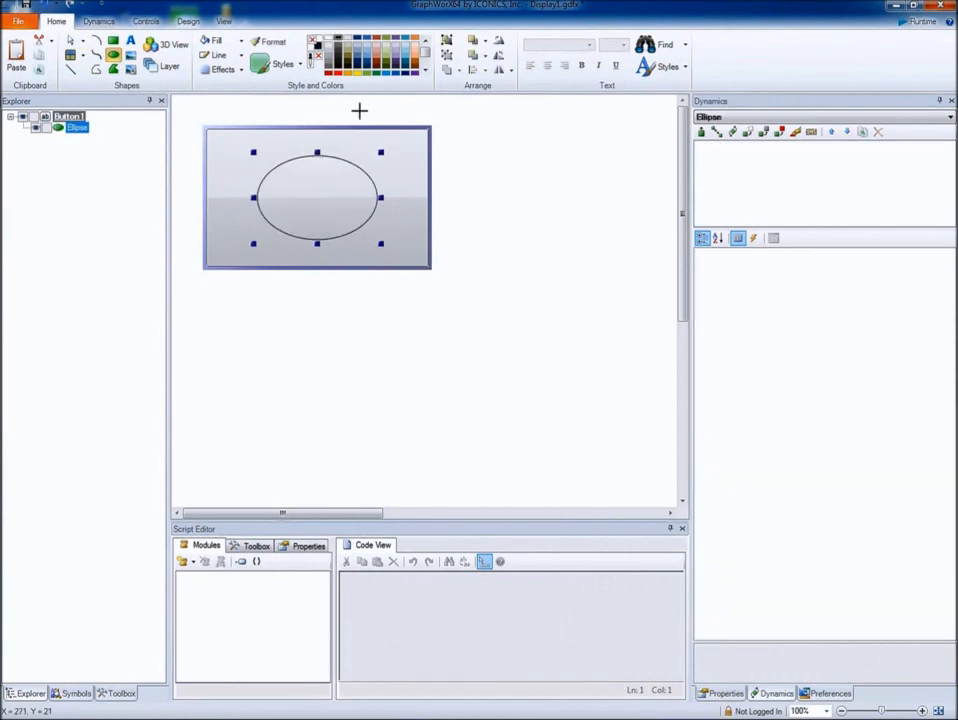
left_click(331, 72)
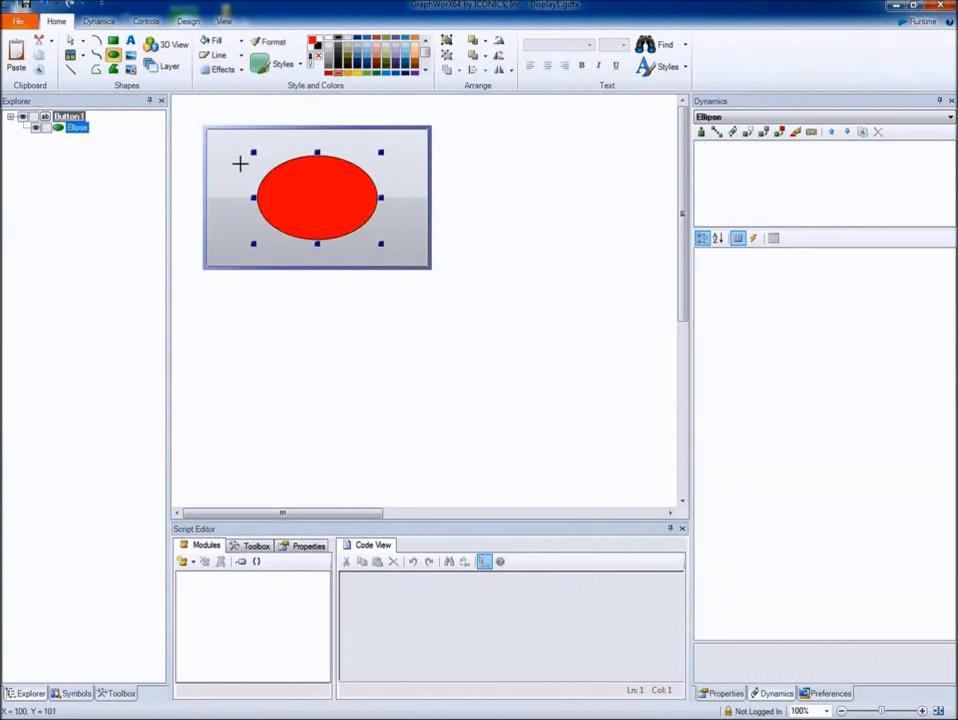
Wrap the ellipse in a group inside the button and select the ellipse within that group.
right_click(84, 131)
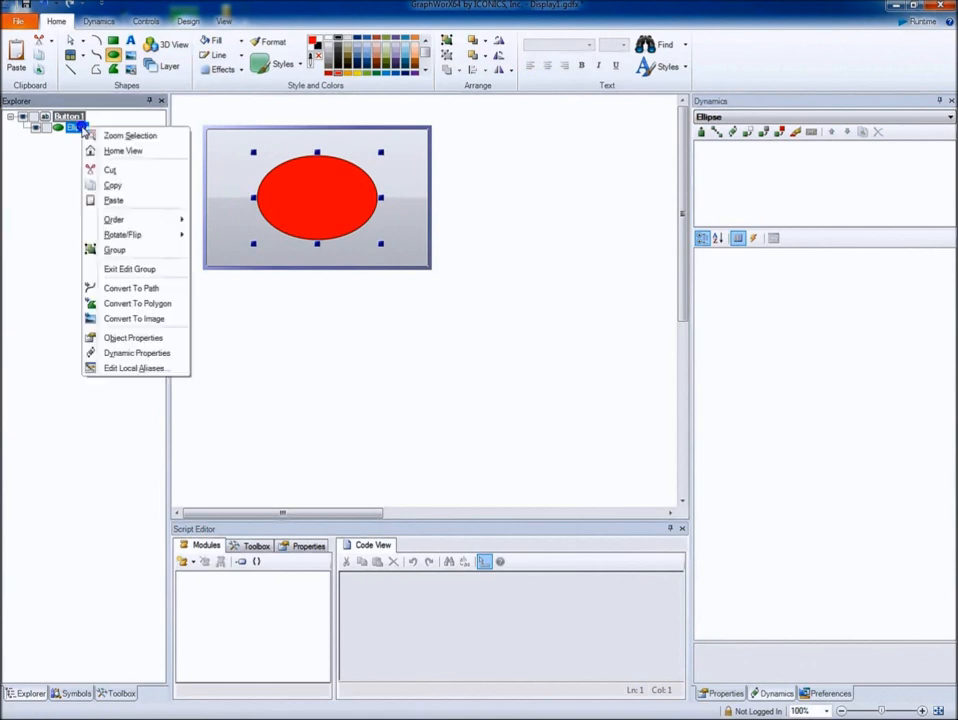
left_click(116, 250)
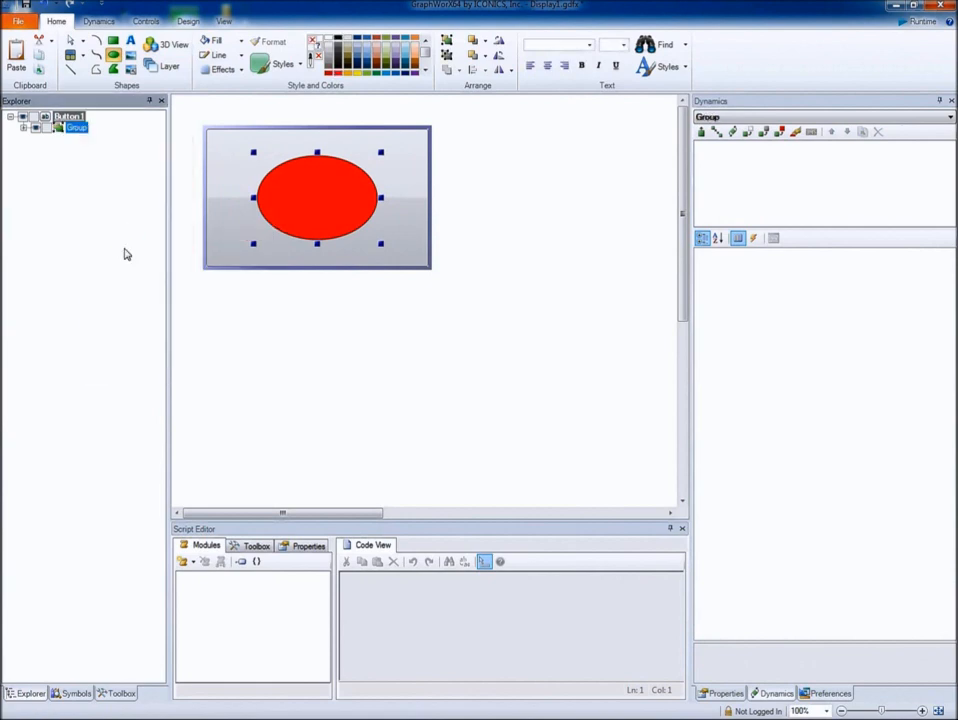
left_click(24, 128)
left_click(86, 138)
Draw three small rectangles over the ellipse's edges inside the group, and leave group editing with the whole button selected.
left_click(114, 42)
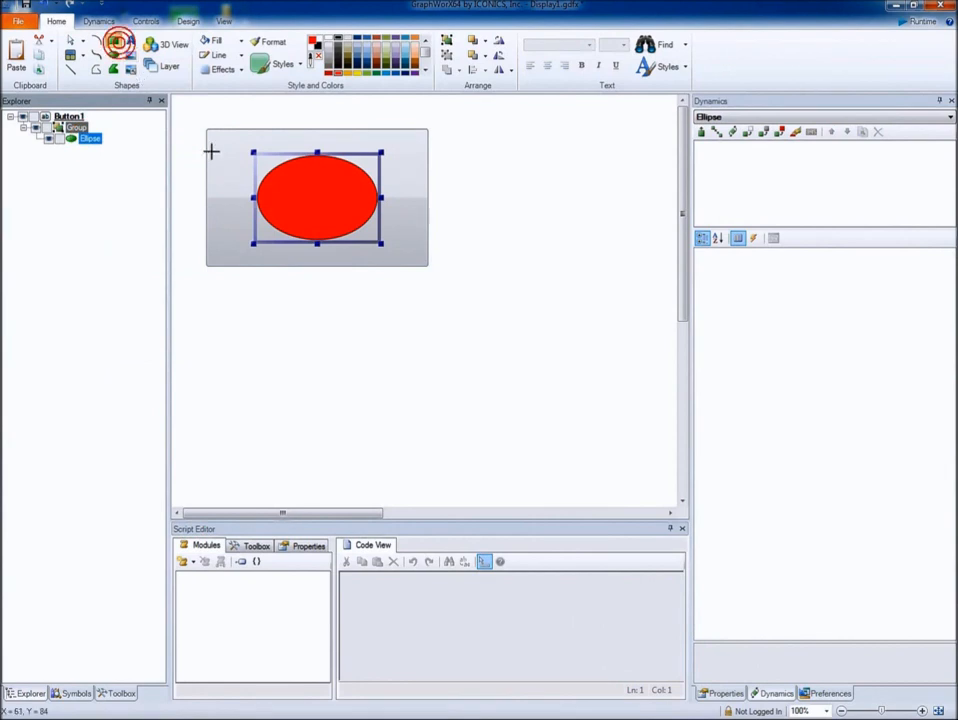
left_click_drag(233, 158, 272, 197)
left_click_drag(346, 145, 376, 189)
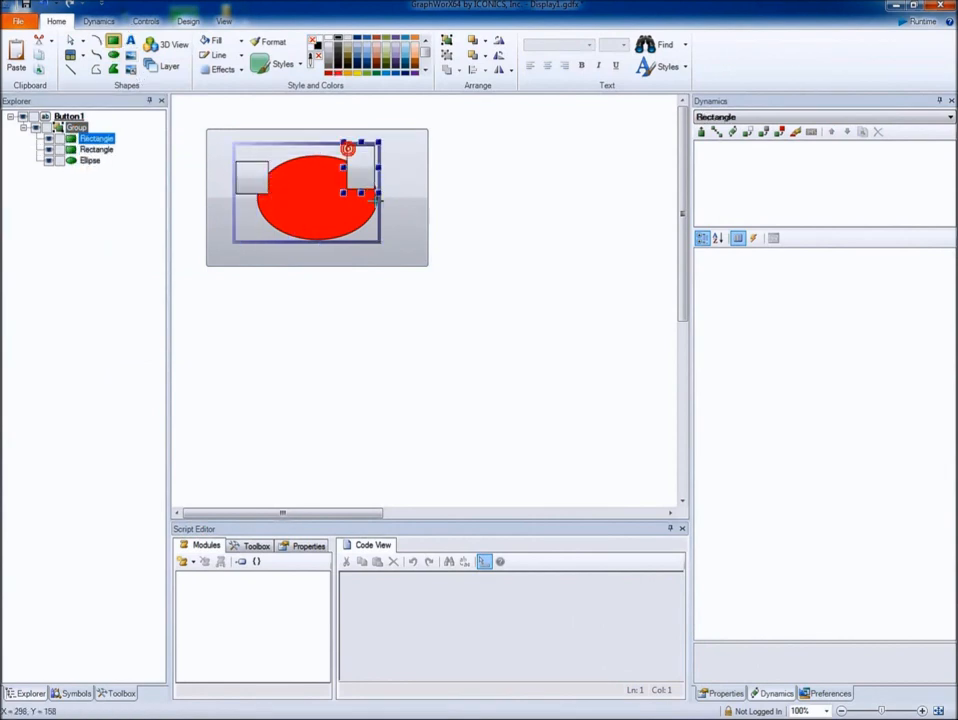
left_click_drag(304, 220, 342, 251)
key("Escape")
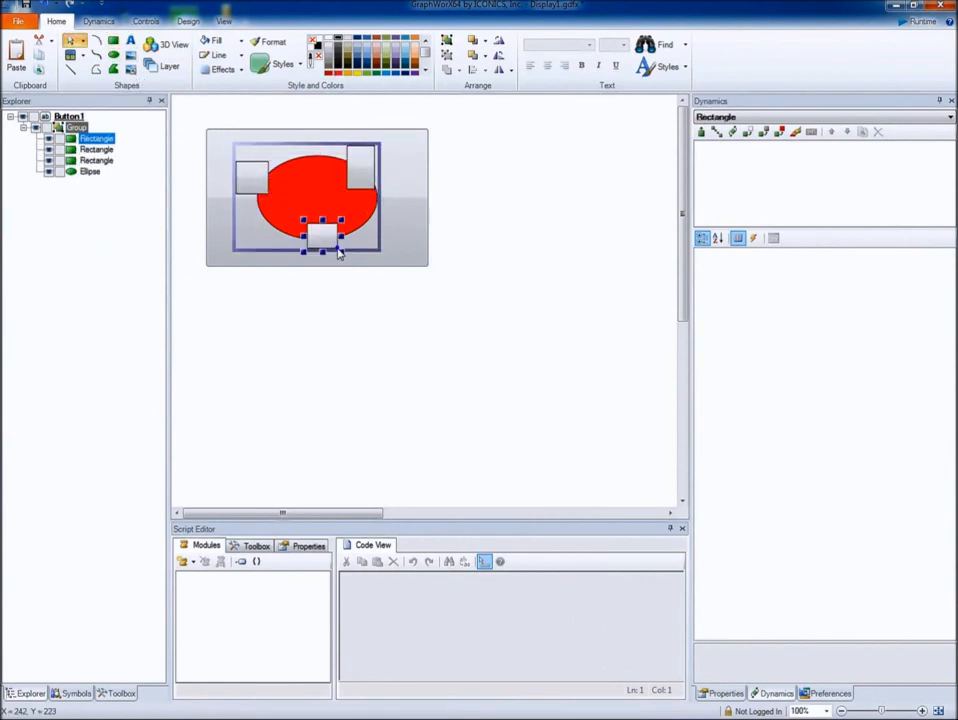
left_click(333, 291)
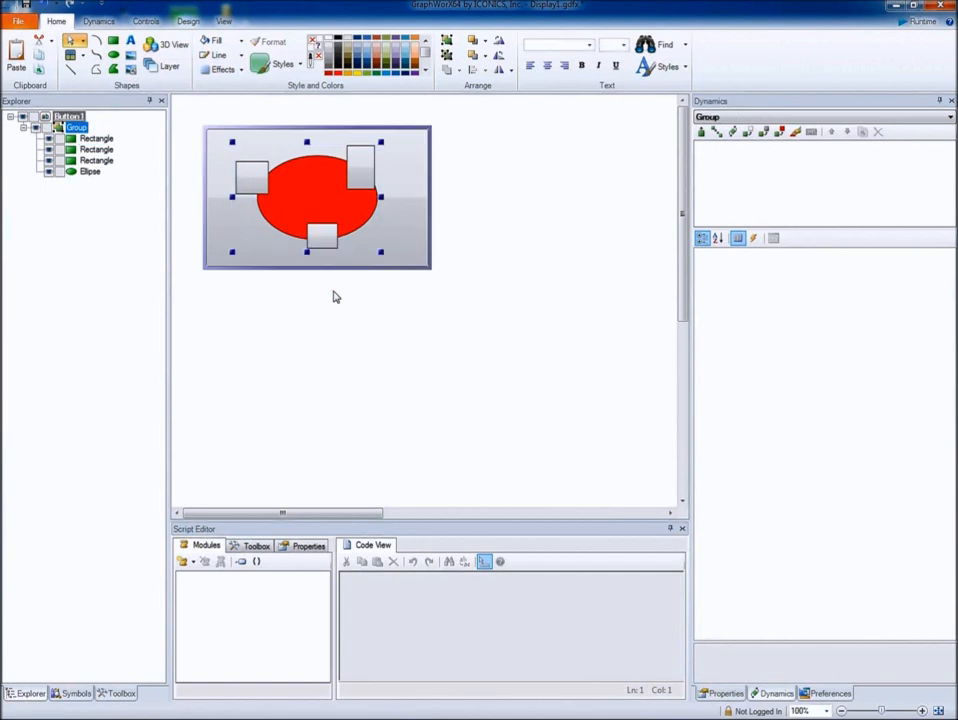
left_click(333, 293)
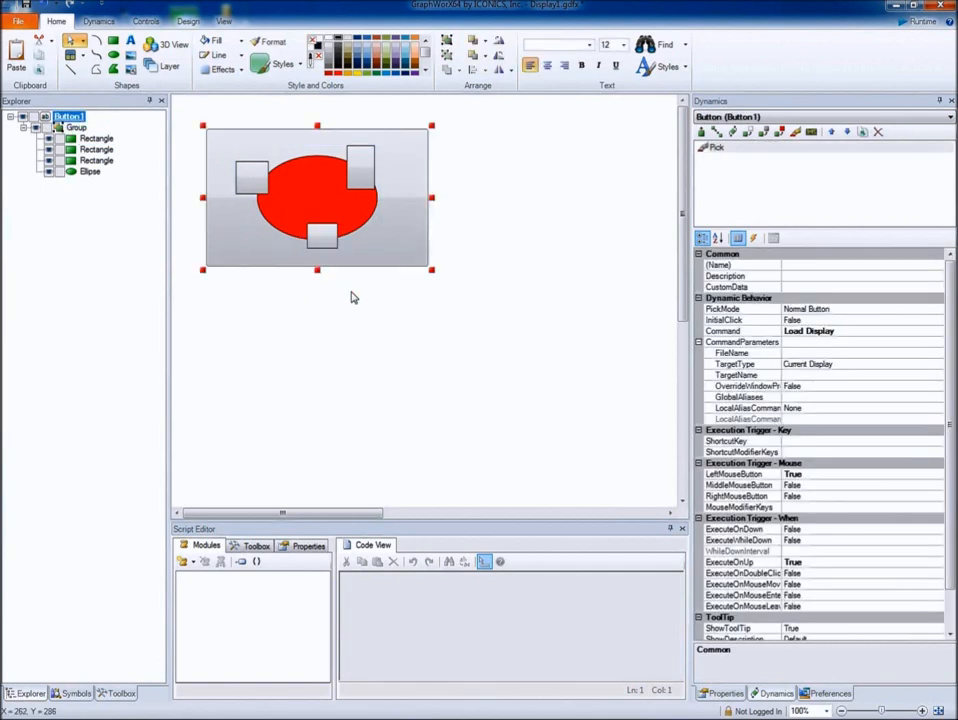
Add a process point beside the button, using a new local simulation variable named var as its data source.
left_click(98, 22)
left_click(53, 55)
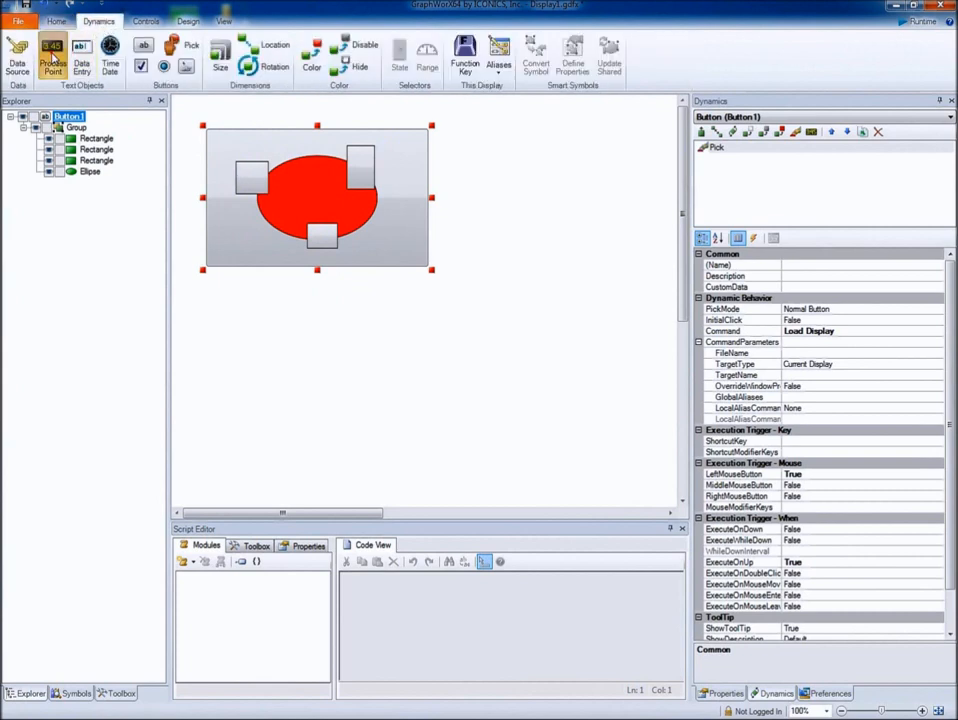
left_click(470, 152)
left_click(474, 187)
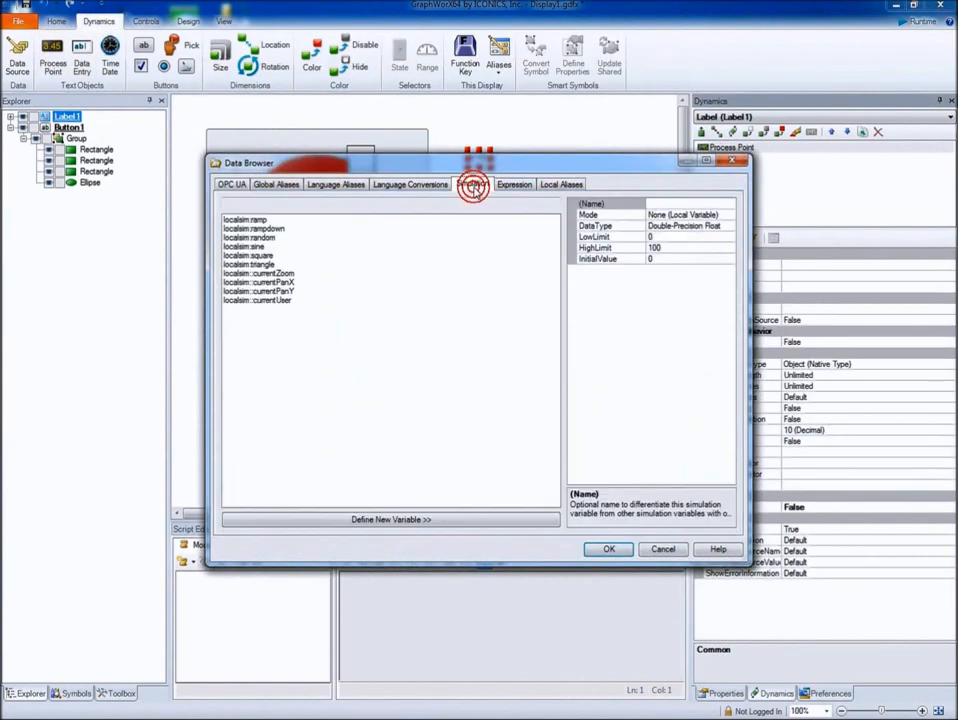
left_click(666, 203)
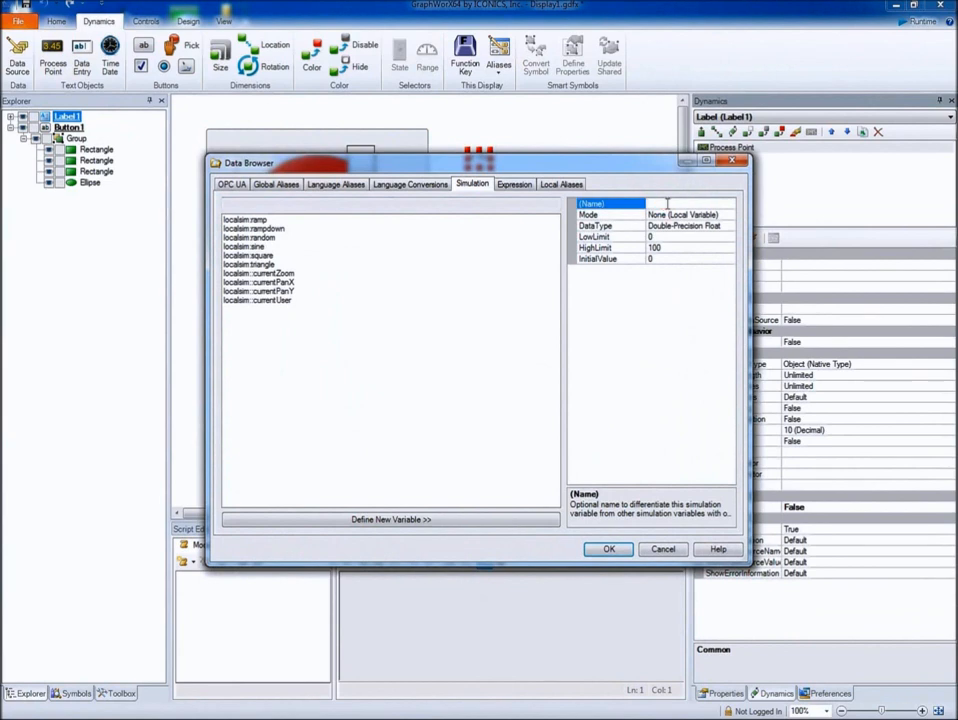
type("var")
key("Return")
left_click(607, 548)
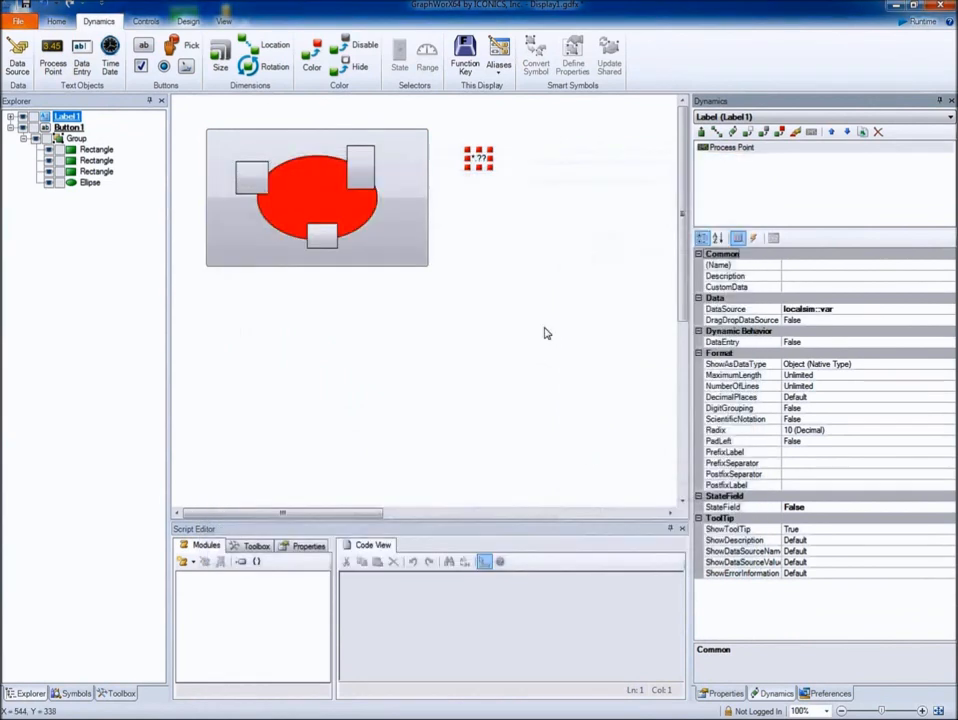
Set the button's pick command to Write Value and copy the process point's data source localsim::var into it.
left_click(838, 310)
left_click(843, 308)
key("ctrl+c")
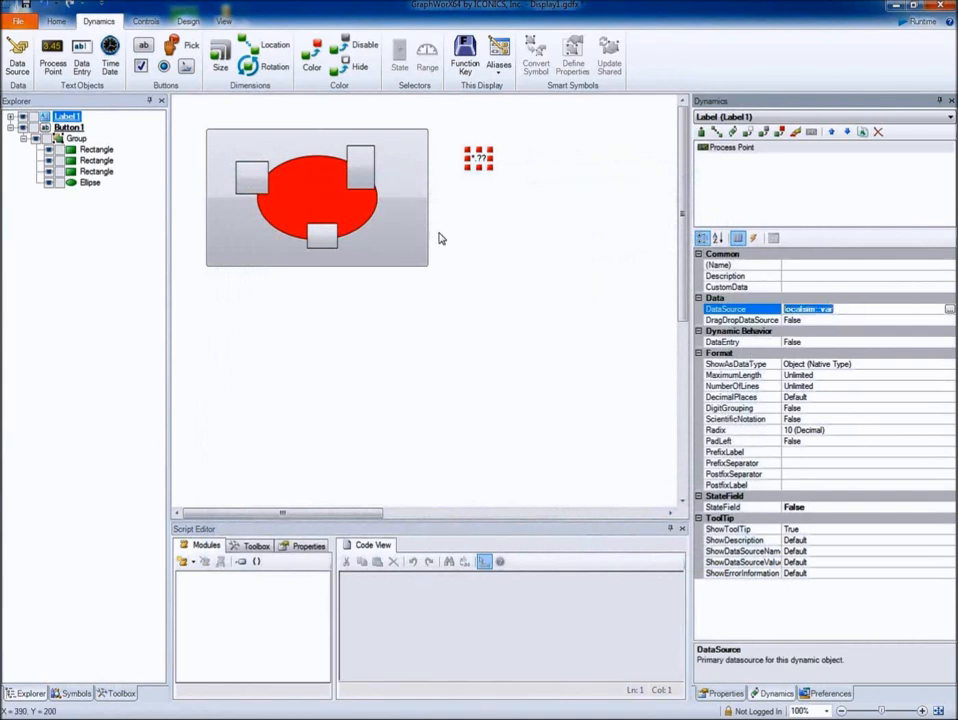
left_click(406, 218)
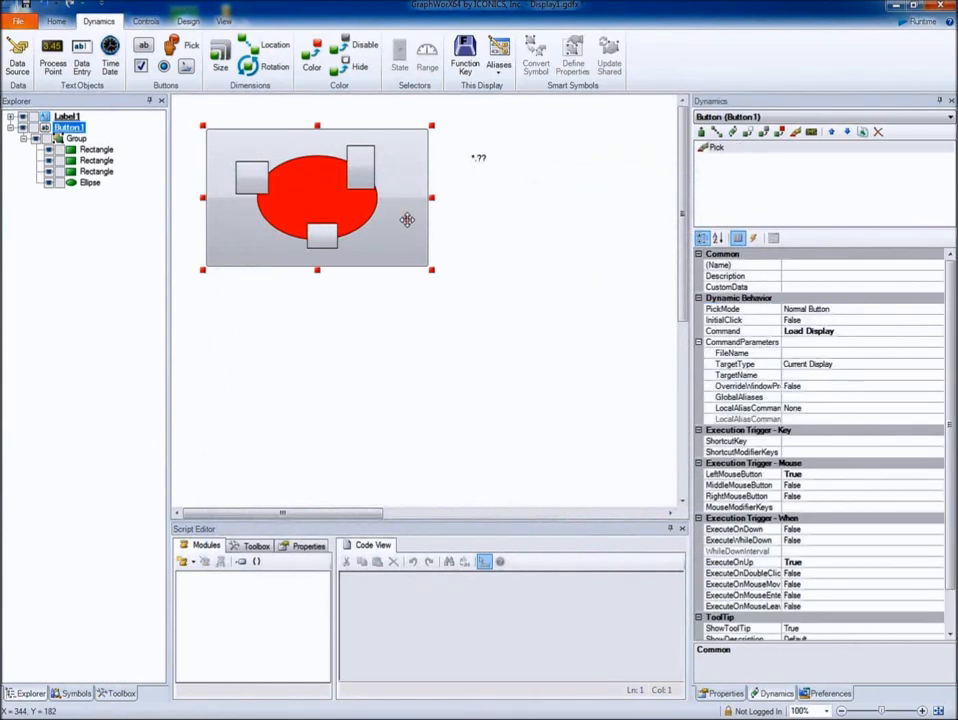
left_click(860, 331)
left_click(936, 331)
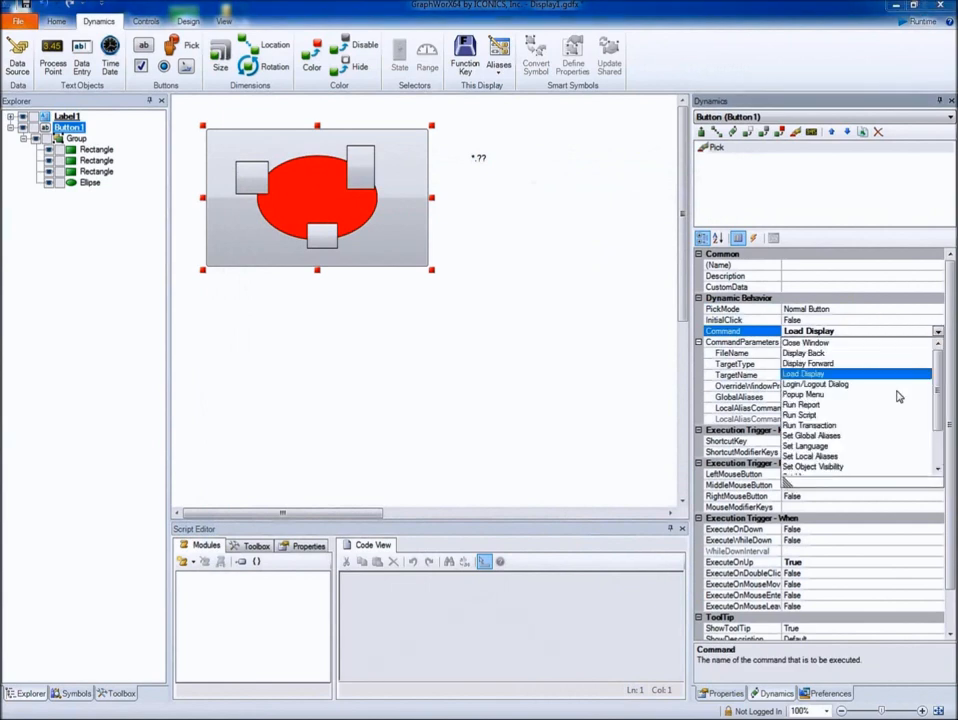
scroll(848, 446, "down", 2)
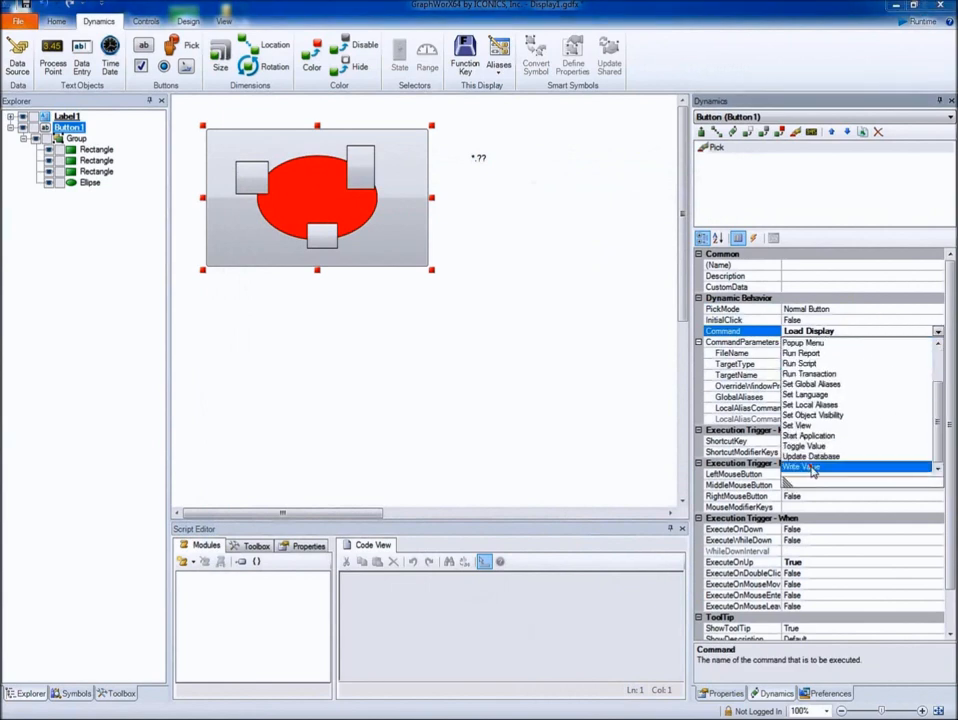
left_click(813, 467)
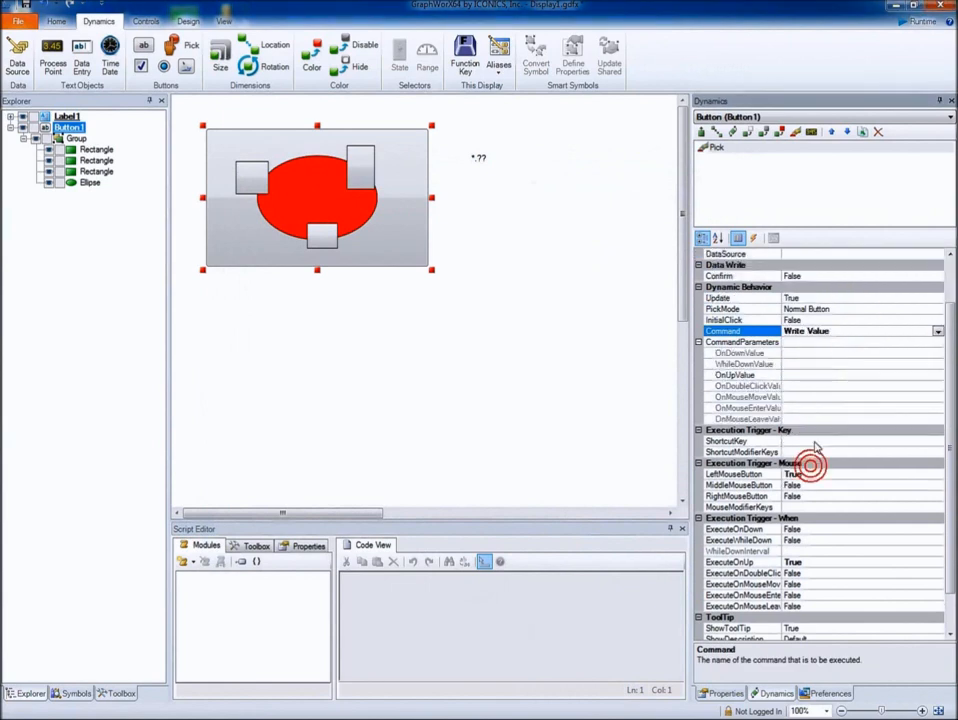
left_click(800, 255)
key("ctrl+v")
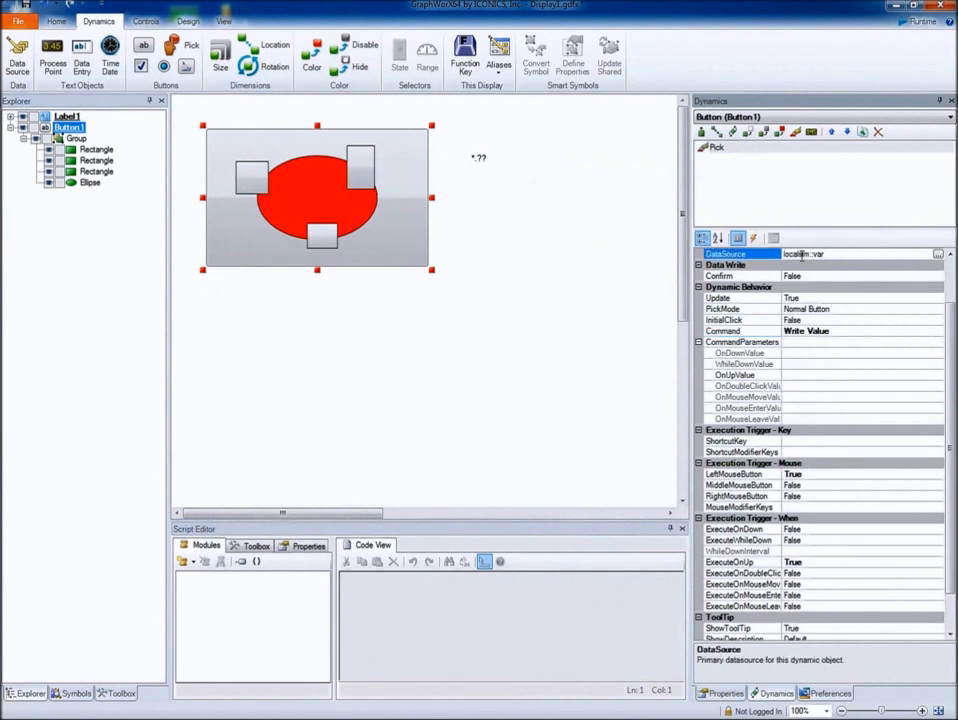
key("Return")
Set the button's OnUpValue to the expression {{localsim::var}}+1, choosing the variable from the simulation variables.
left_click(796, 376)
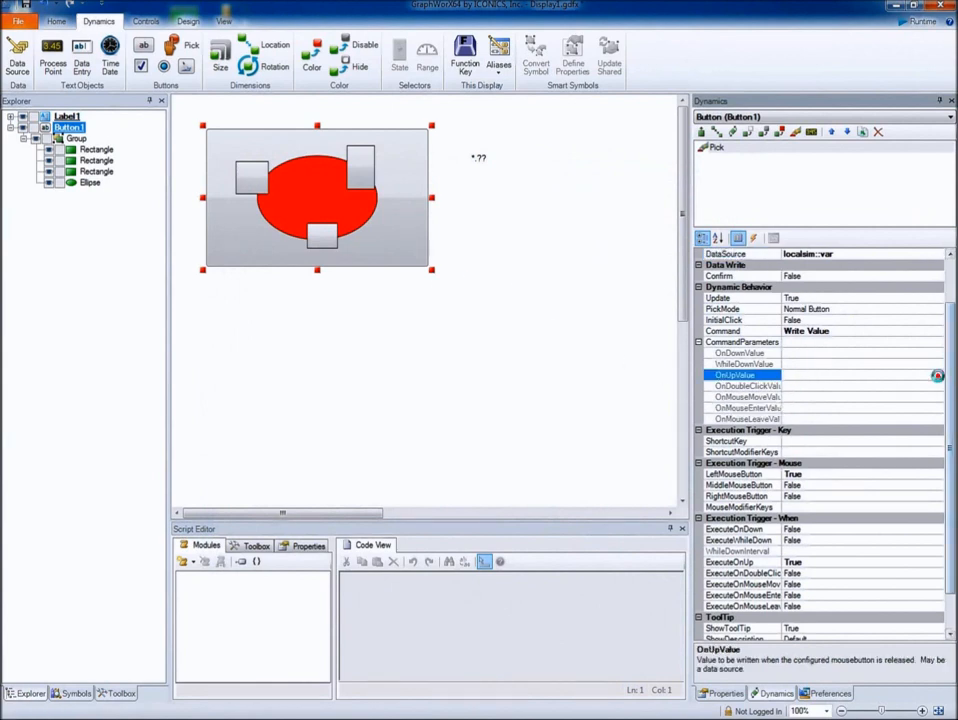
left_click(935, 375)
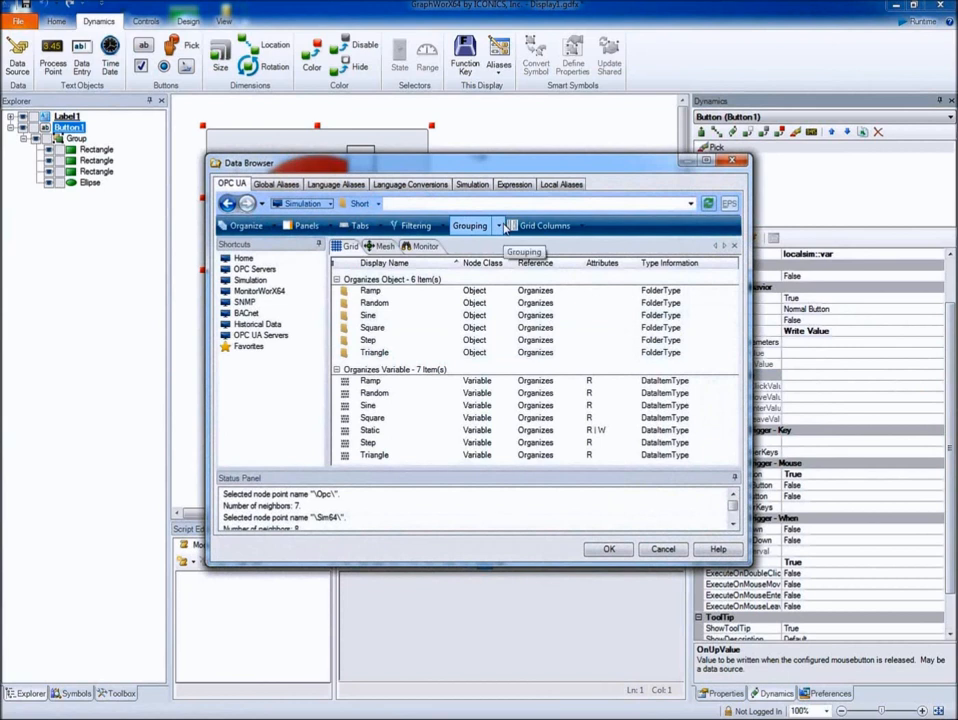
left_click(514, 186)
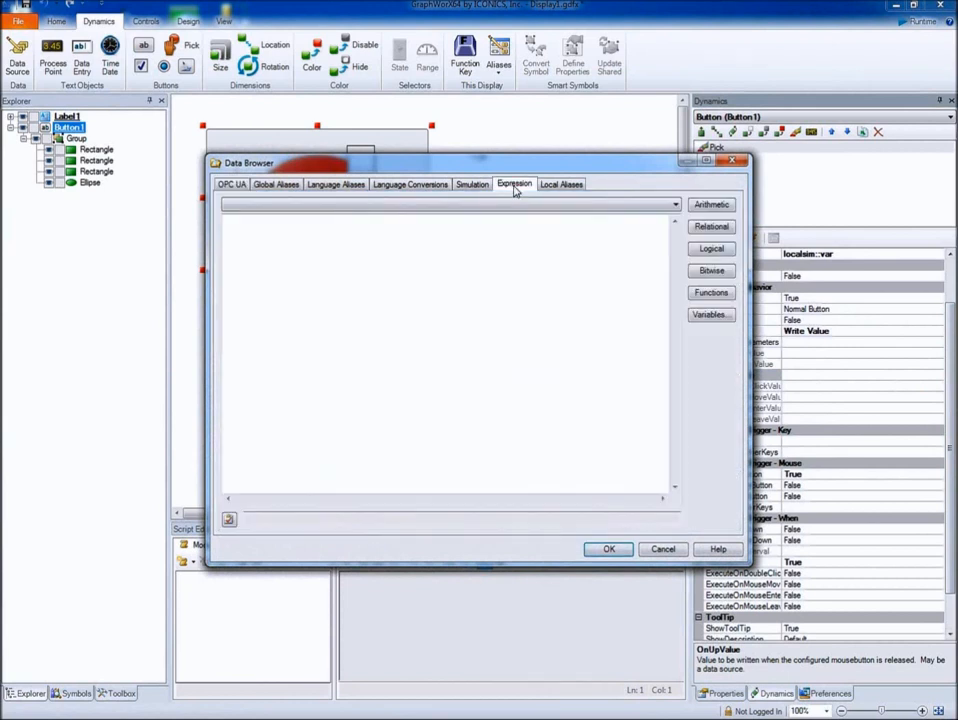
left_click(707, 316)
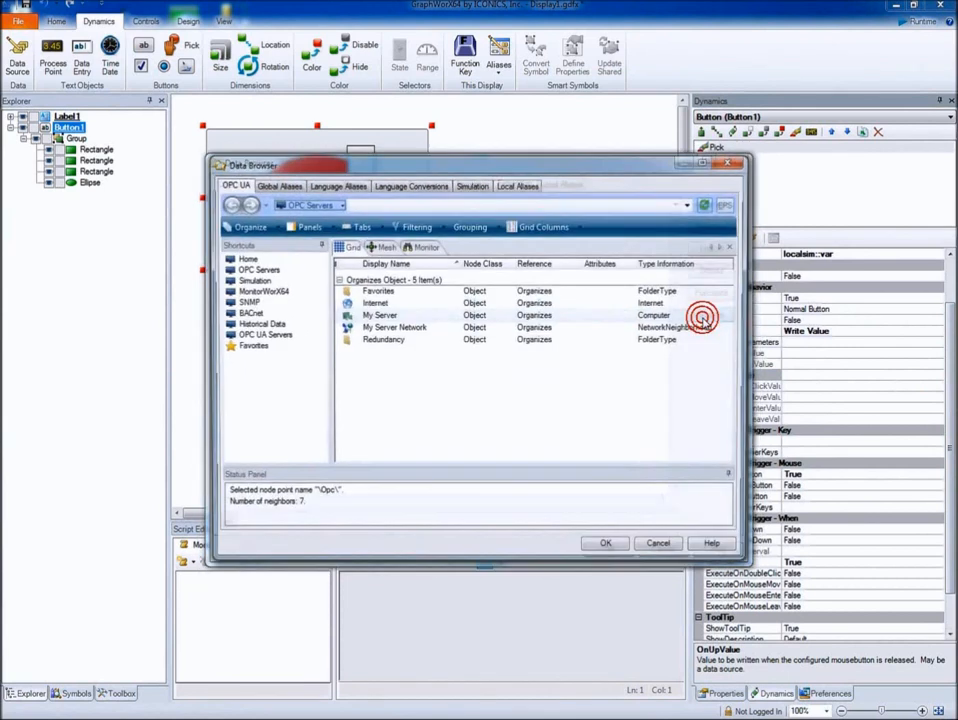
left_click(472, 184)
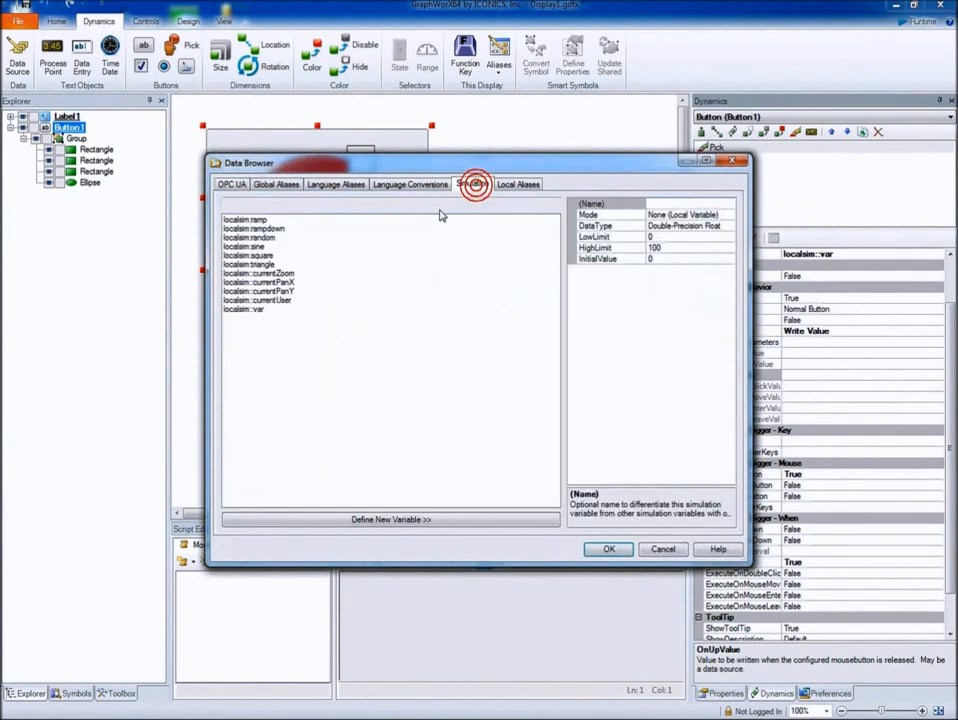
left_click(250, 309)
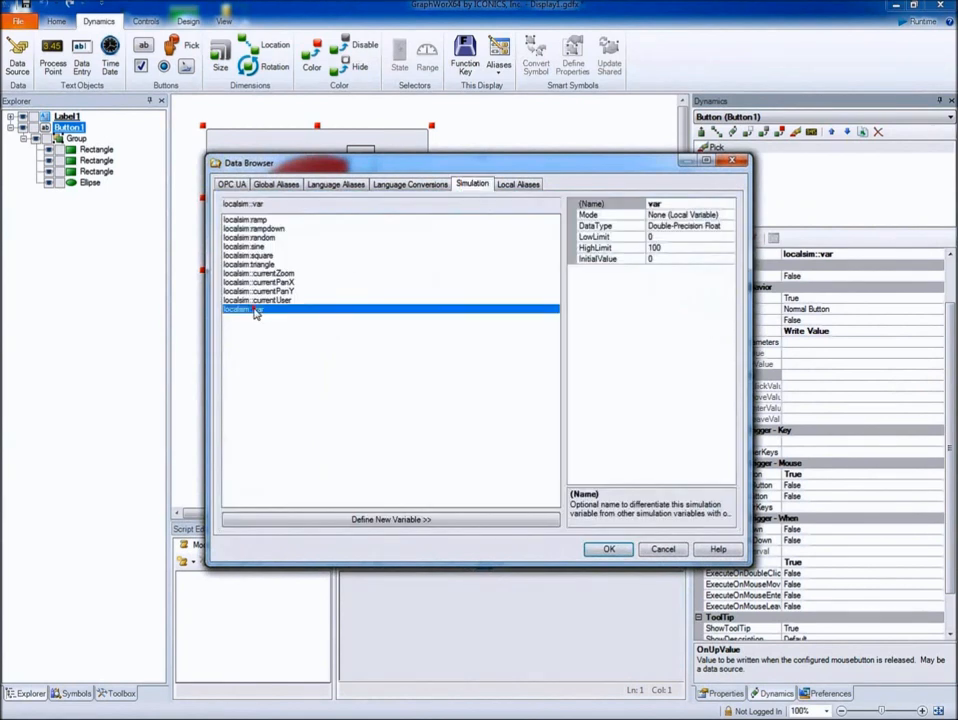
left_click(608, 549)
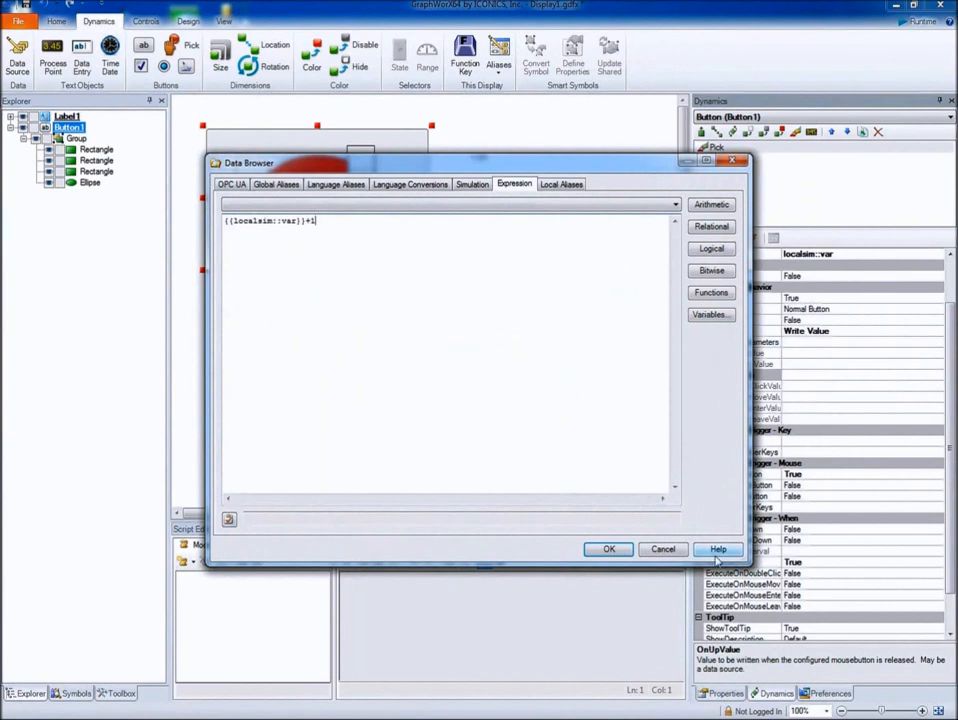
left_click(608, 549)
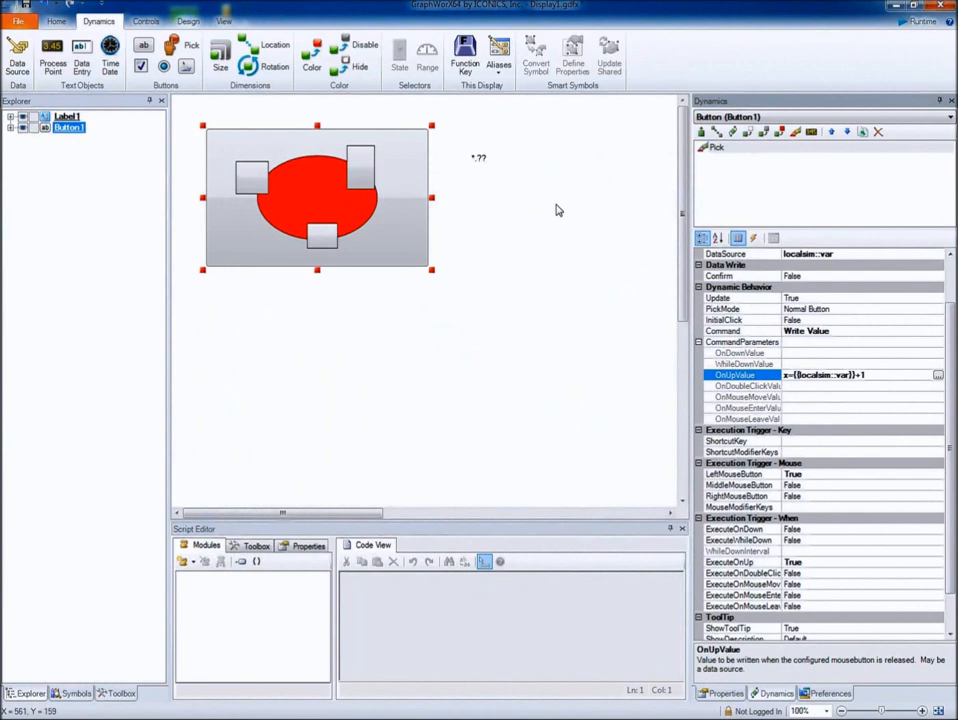
Test the button in runtime by activating it on its background, the rectangles and the ellipse, and return to configuration mode.
left_click(912, 23)
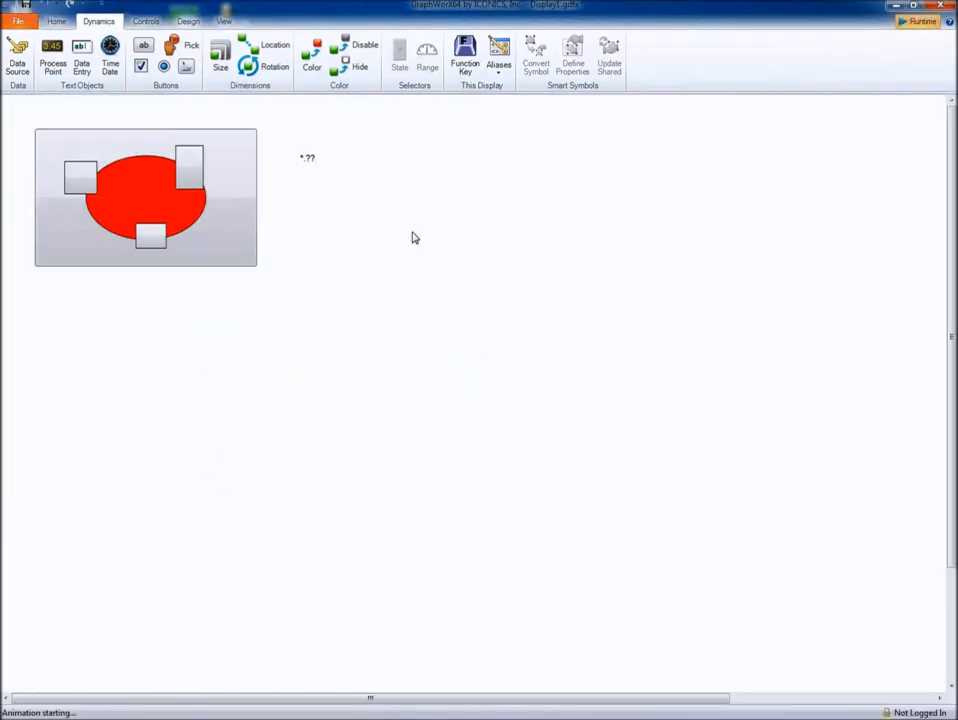
left_click(229, 246)
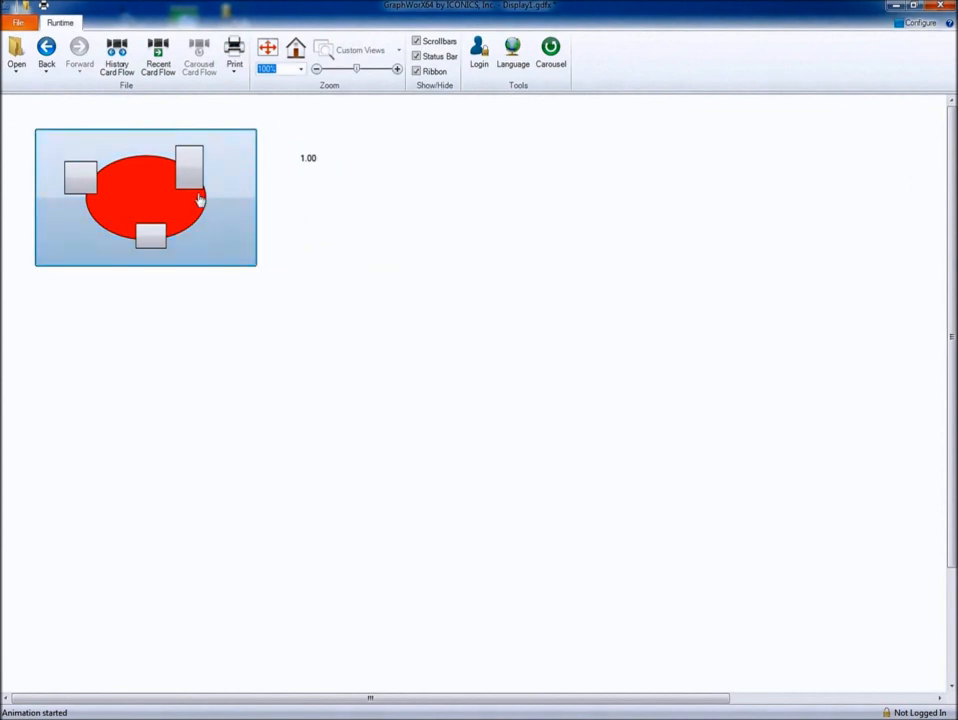
left_click(187, 166)
left_click(152, 228)
left_click(87, 179)
left_click(133, 199)
left_click(103, 222)
left_click(178, 225)
left_click(178, 225)
left_click(190, 177)
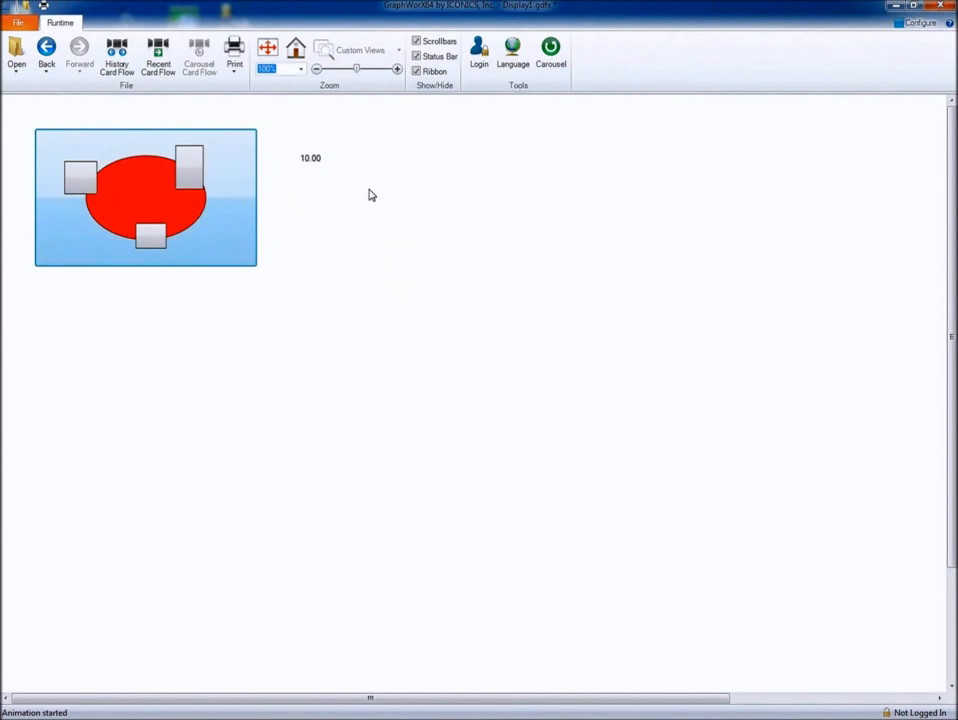
left_click(918, 18)
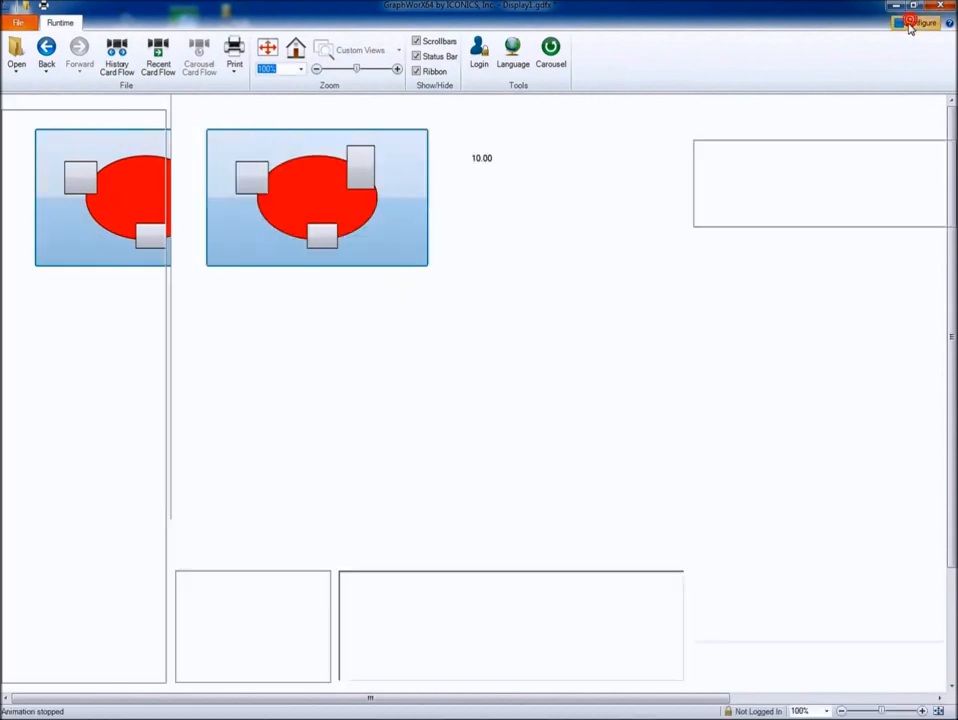
Delete the three rectangles and the ellipse from the group inside Button1, keeping the empty group open for editing.
left_click(314, 184)
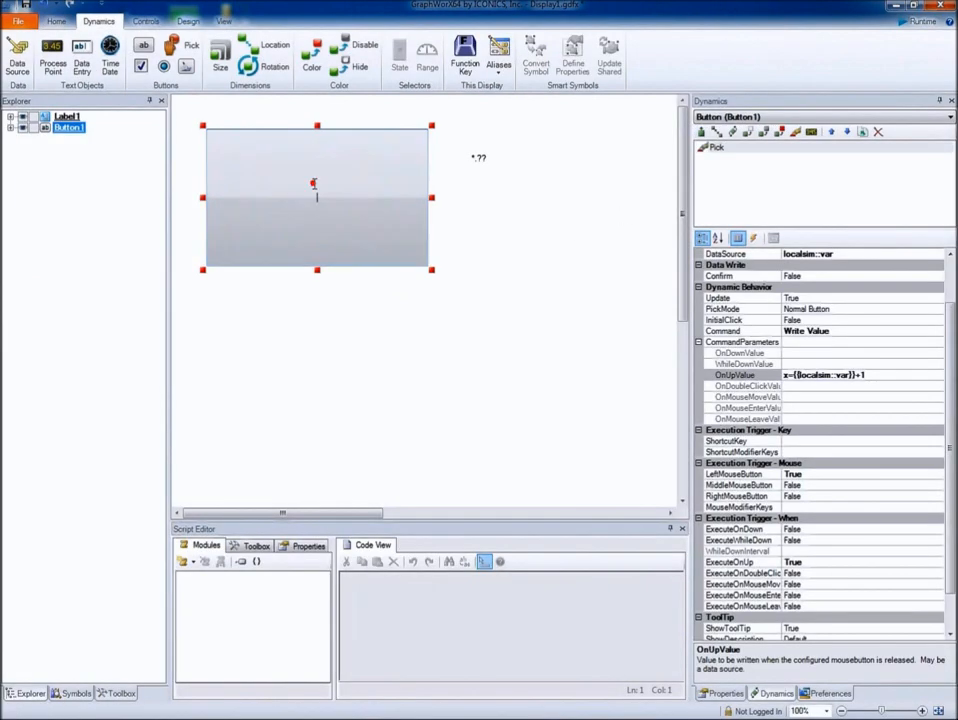
left_click(312, 329)
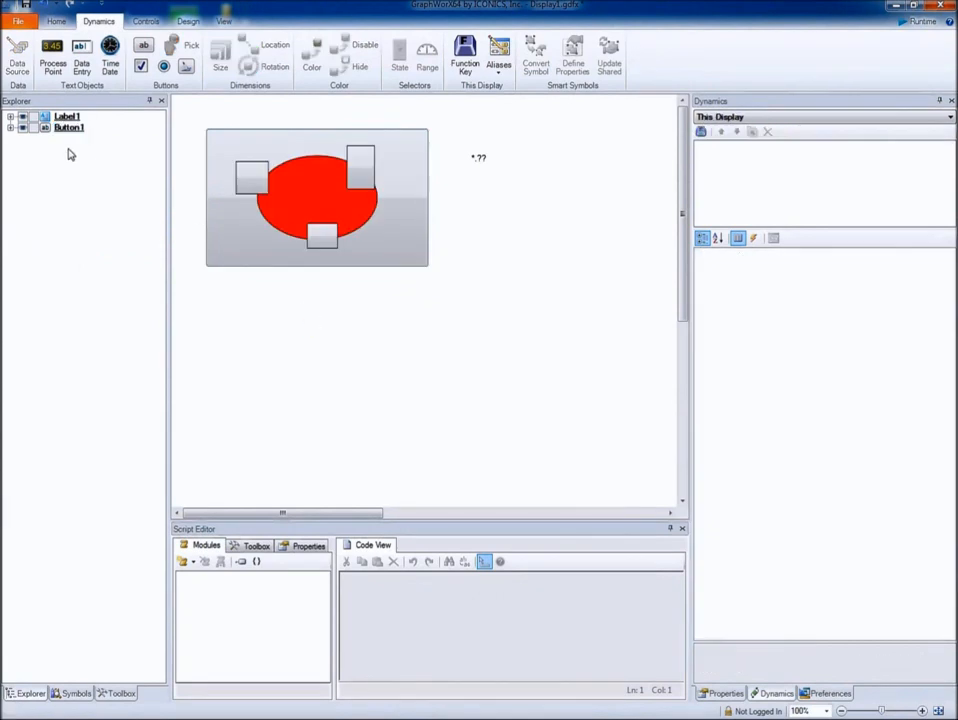
left_click(11, 128)
left_click(23, 138)
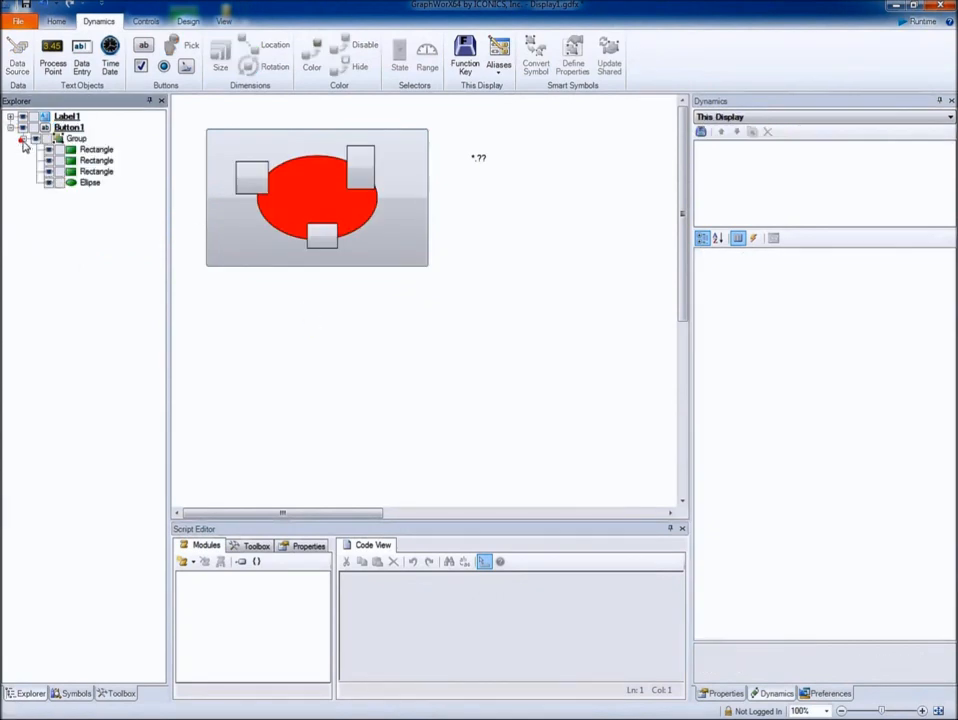
left_click(96, 149)
left_click(92, 183, "shift")
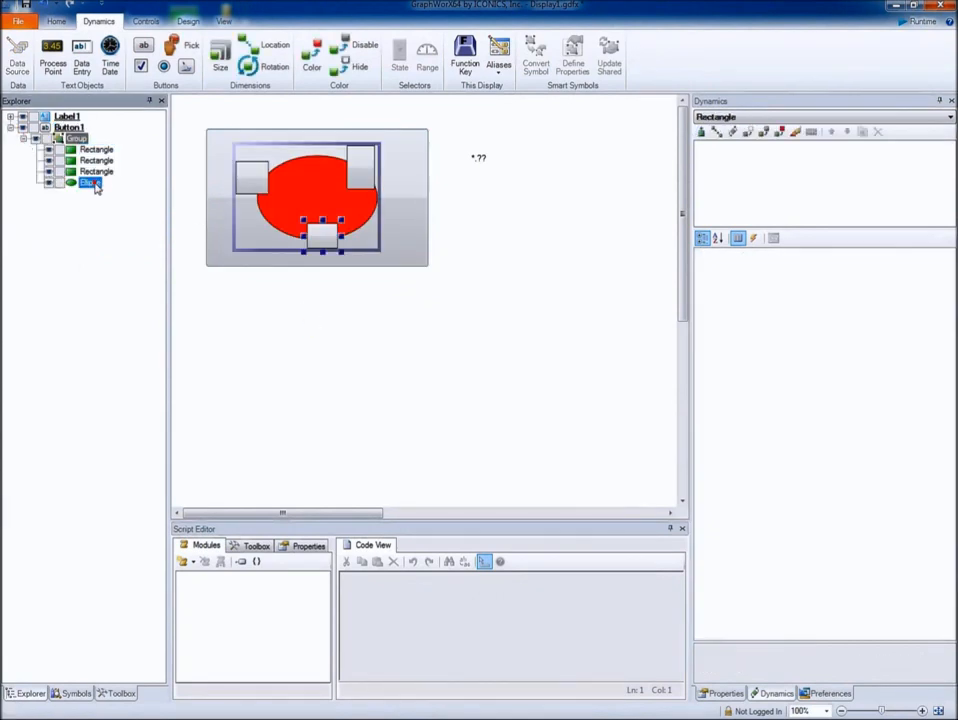
key("Delete")
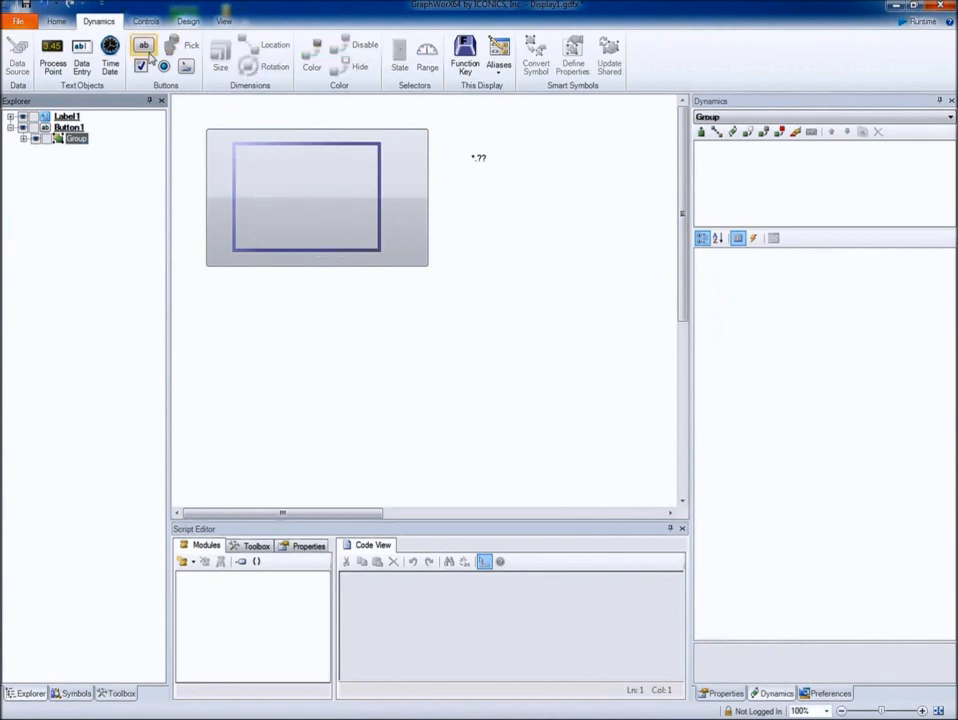
Draw a 3D view inside the group, covering nearly the whole button face.
left_click(56, 21)
left_click(166, 44)
left_click_drag(214, 138, 418, 261)
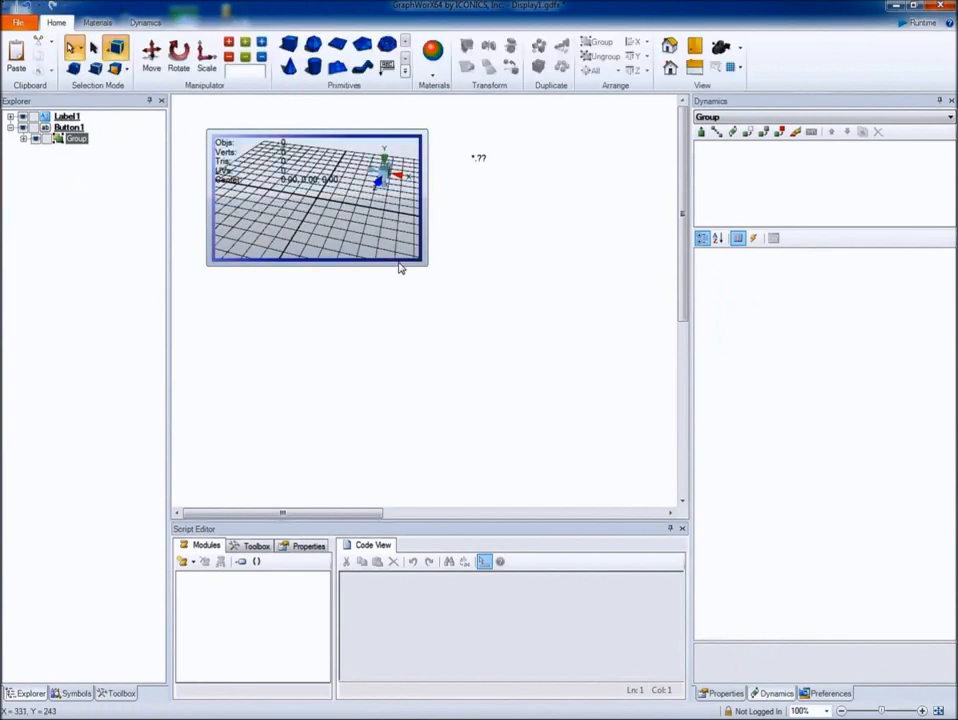
Add a cube to the 3D view and scale it up uniformly to nearly fill the view's height.
left_click(288, 43)
left_click(207, 62)
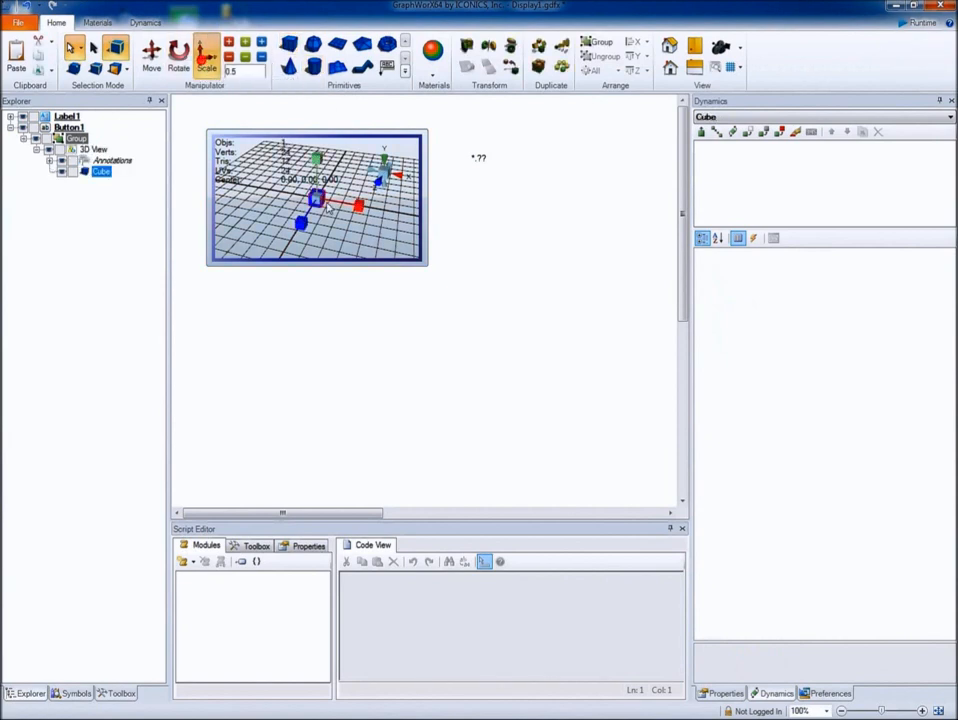
left_click_drag(317, 200, 359, 205)
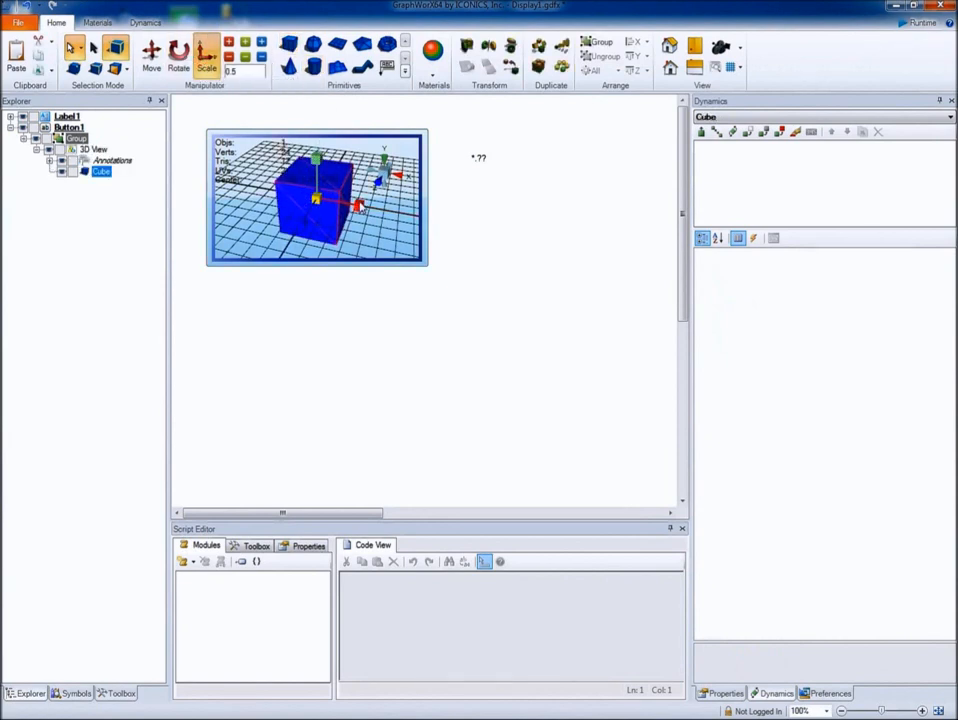
Add a rotation dynamic to the cube with Discrete animation mode and the constant 1 as data source.
left_click(145, 22)
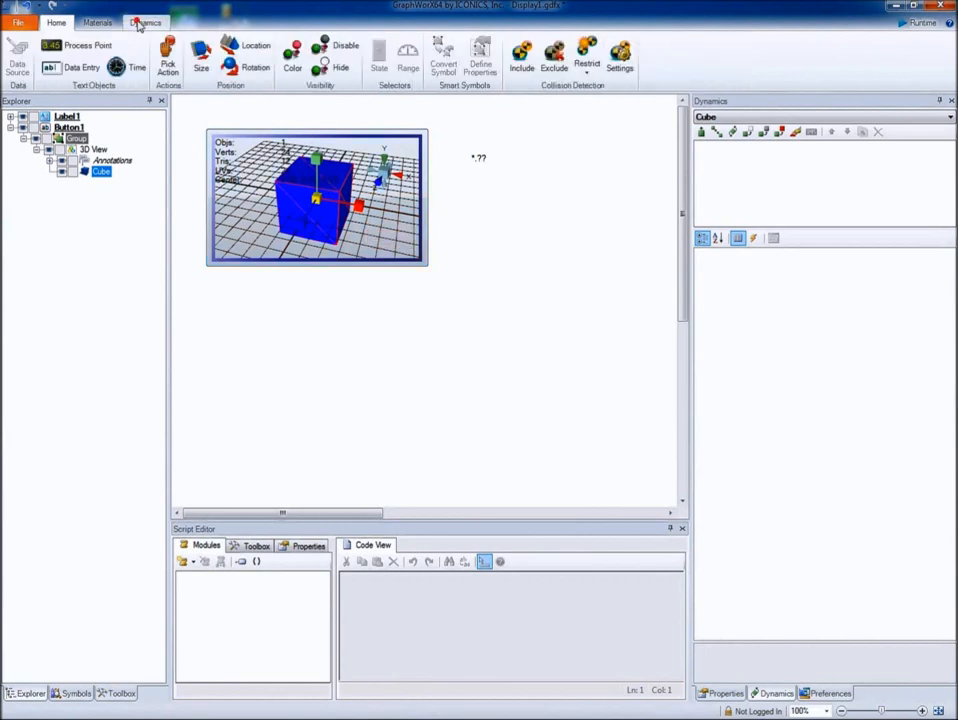
left_click(255, 67)
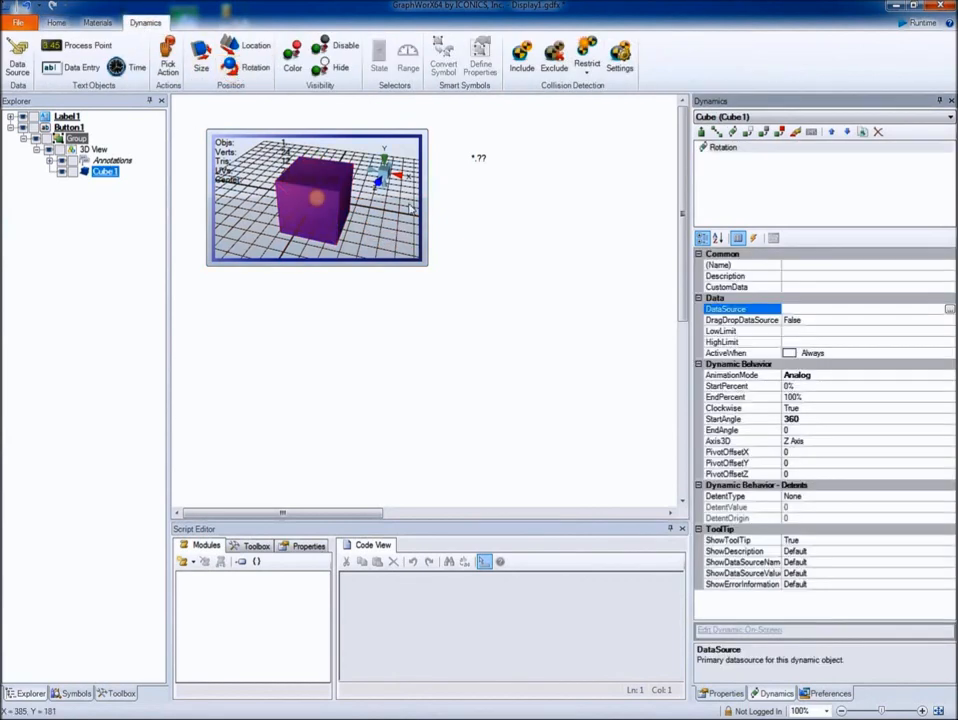
double_click(752, 376)
left_click(790, 310)
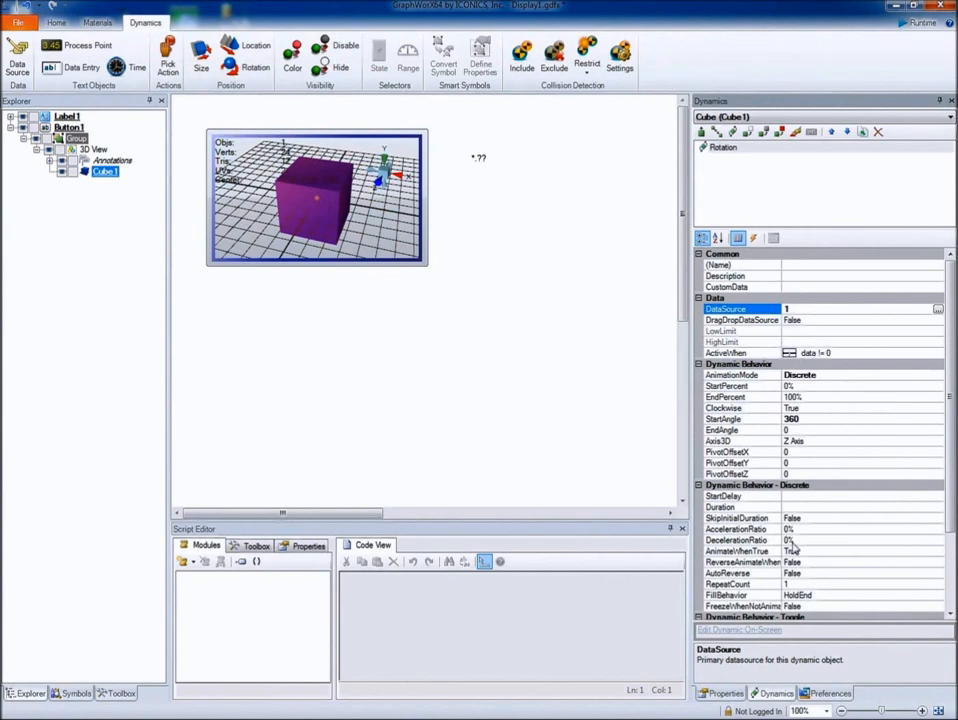
Set the cube rotation's duration to 2000 and its repeat count to Infinite, and leave group editing.
left_click(800, 506)
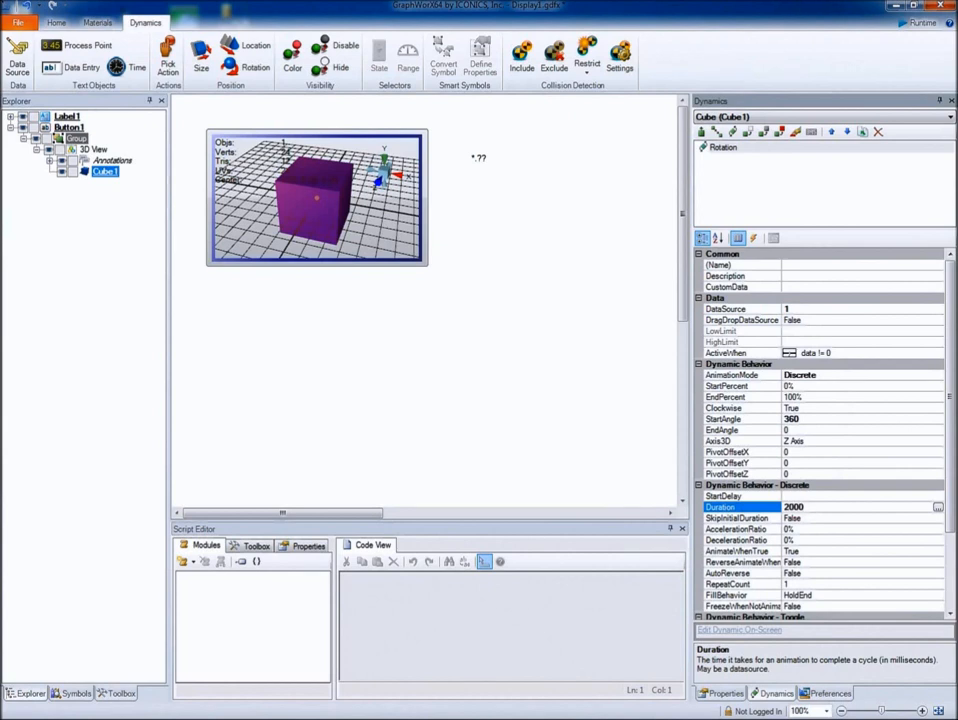
left_click(768, 585)
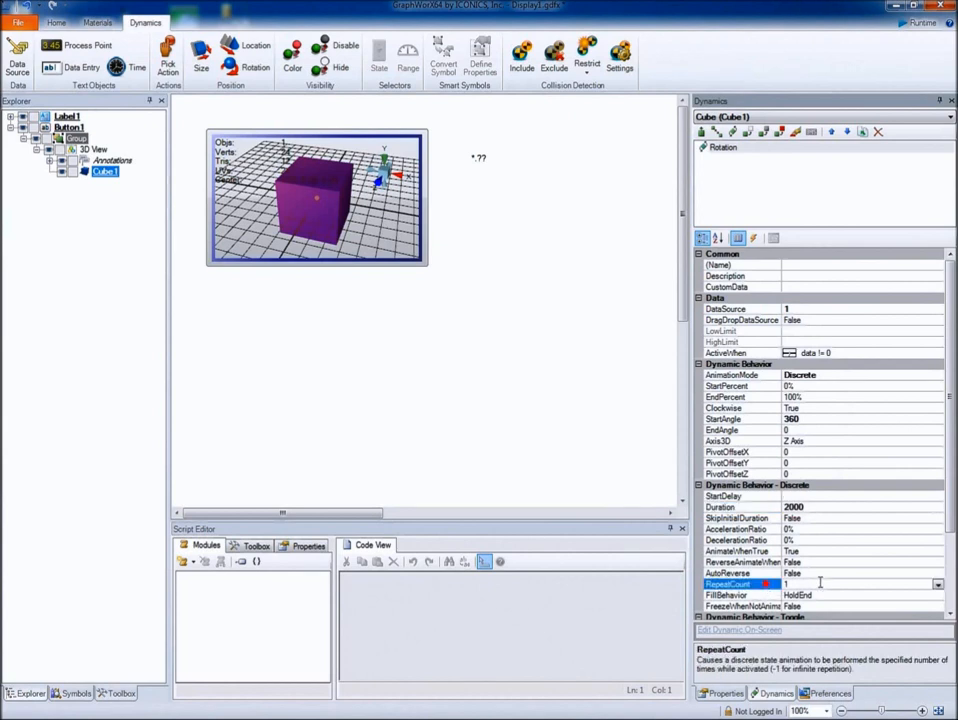
left_click(937, 585)
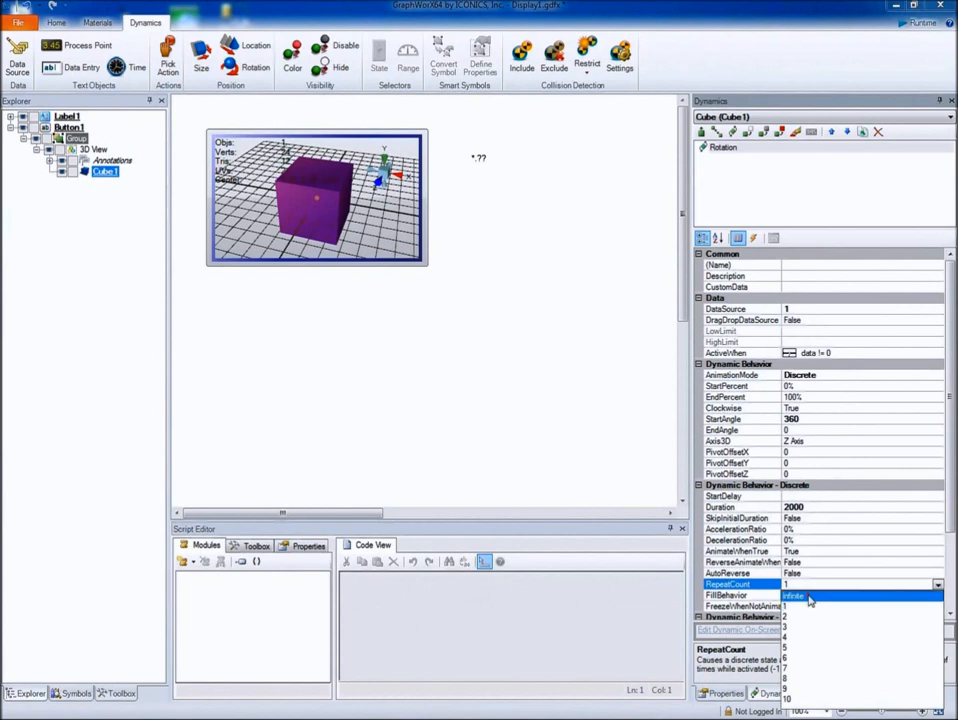
left_click(811, 596)
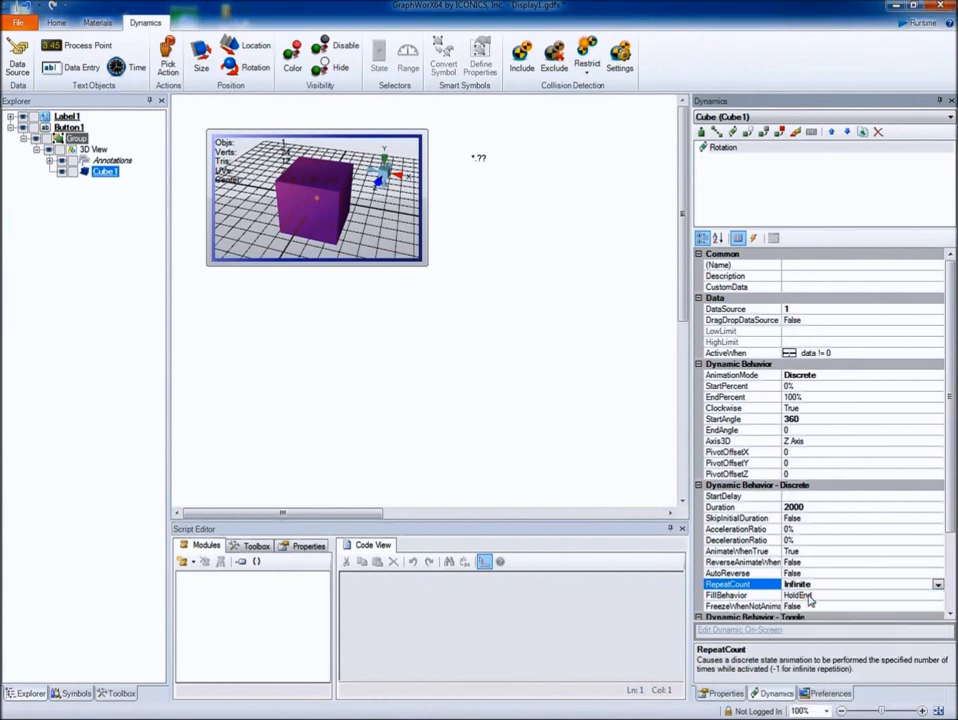
left_click(449, 218)
Test the button in runtime by activating it beside the rotating cube and at its outer edge, and return to configuration mode.
left_click(916, 22)
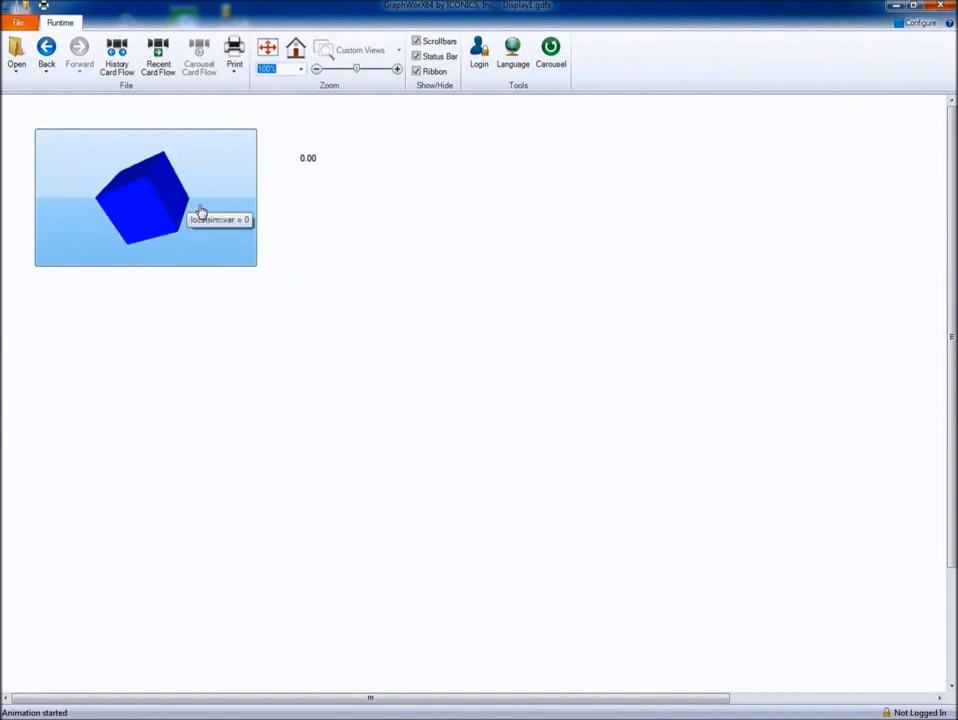
left_click(232, 162)
left_click(232, 163)
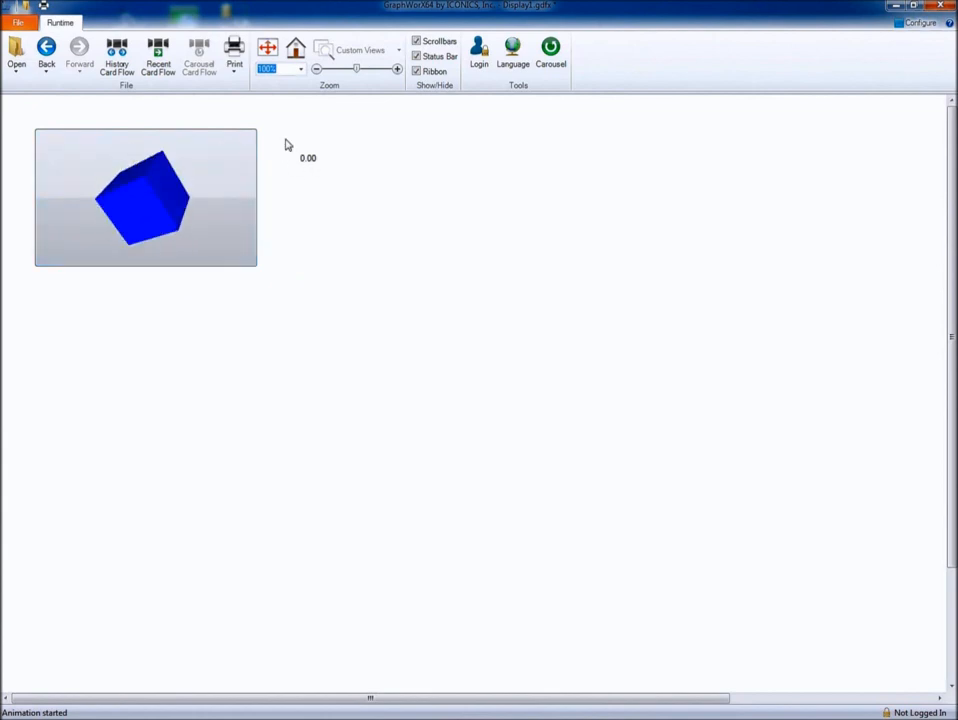
left_click(257, 149)
left_click(257, 149)
left_click(257, 149)
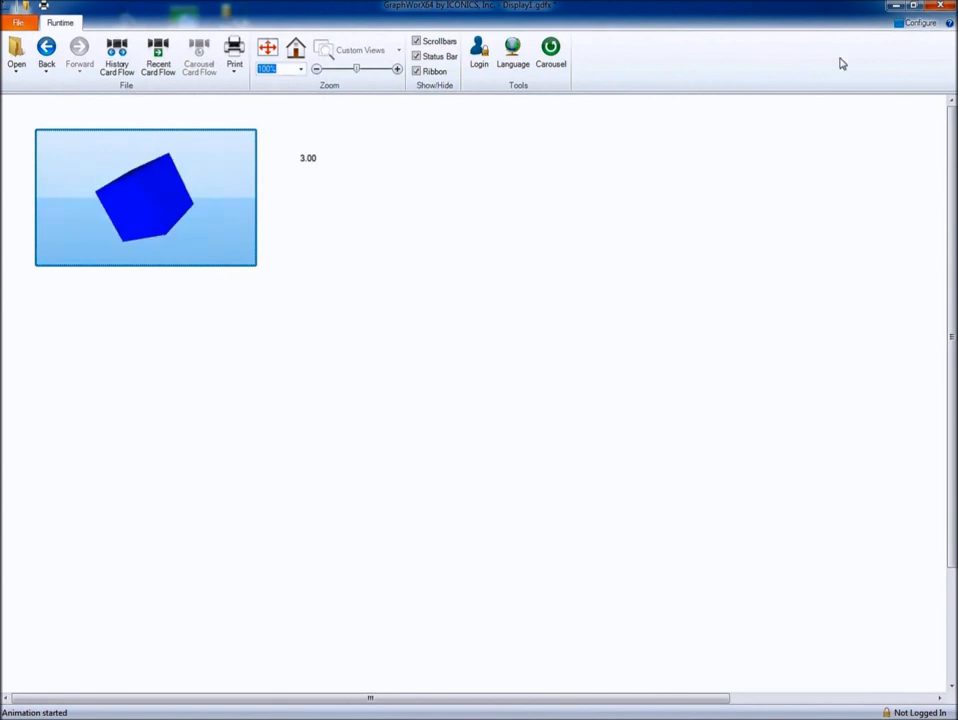
left_click(918, 22)
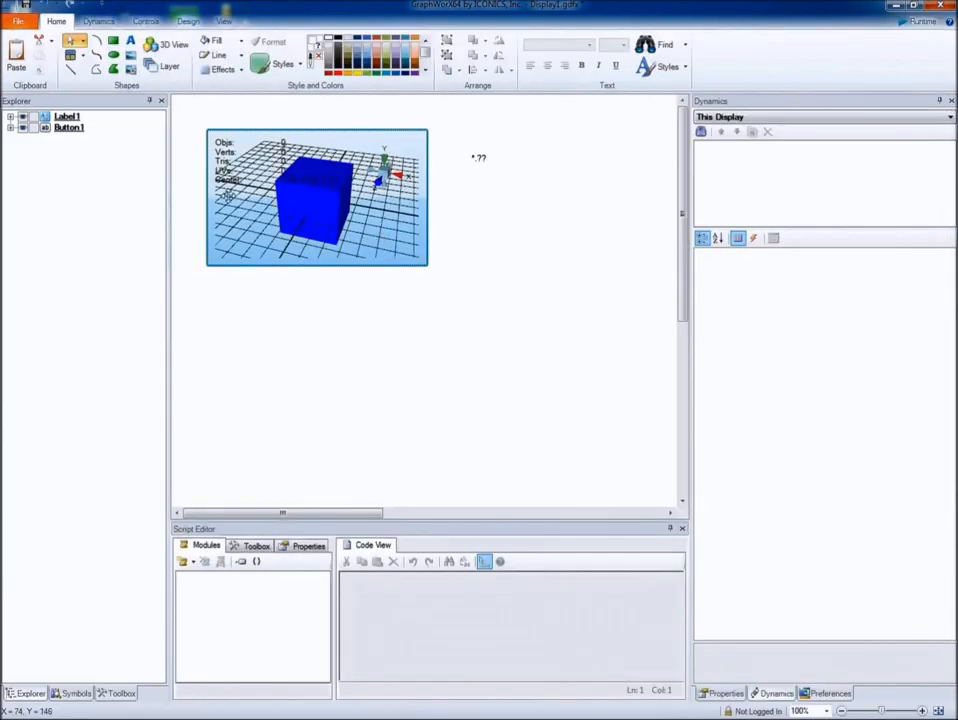
Set IsHitTestVisible to False for the group inside Button1.
left_click(10, 128)
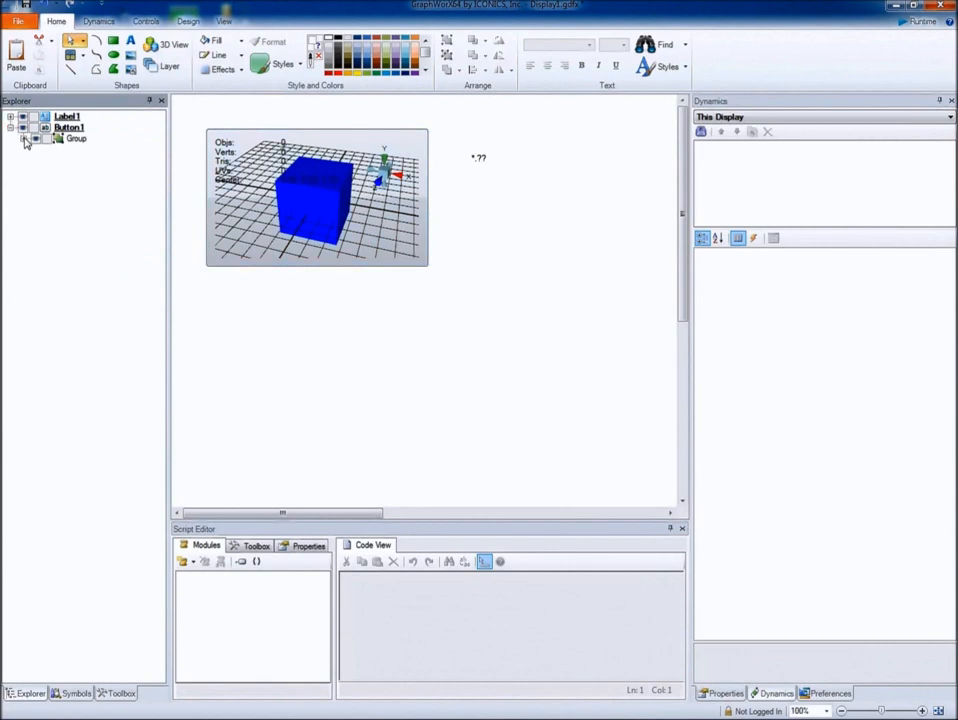
left_click(23, 139)
left_click(77, 139)
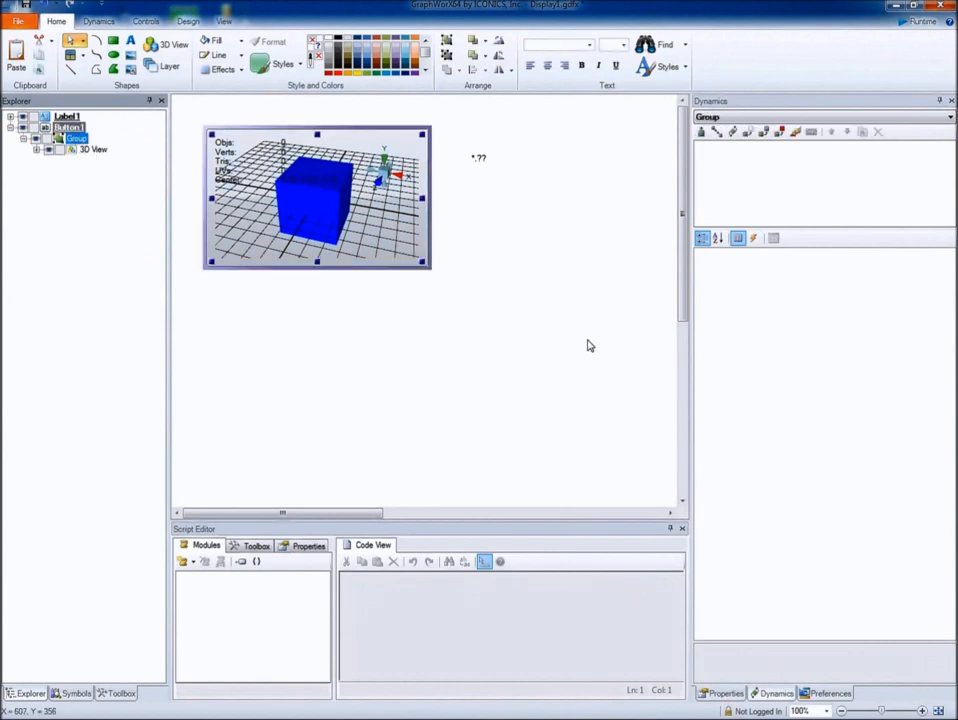
left_click(722, 693)
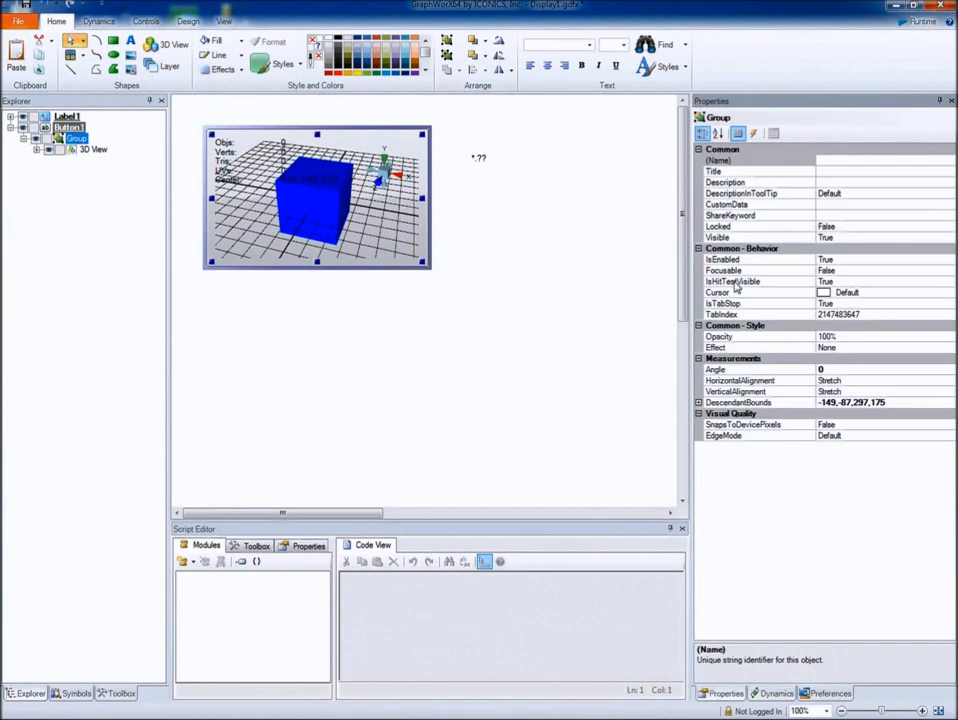
left_click(735, 284)
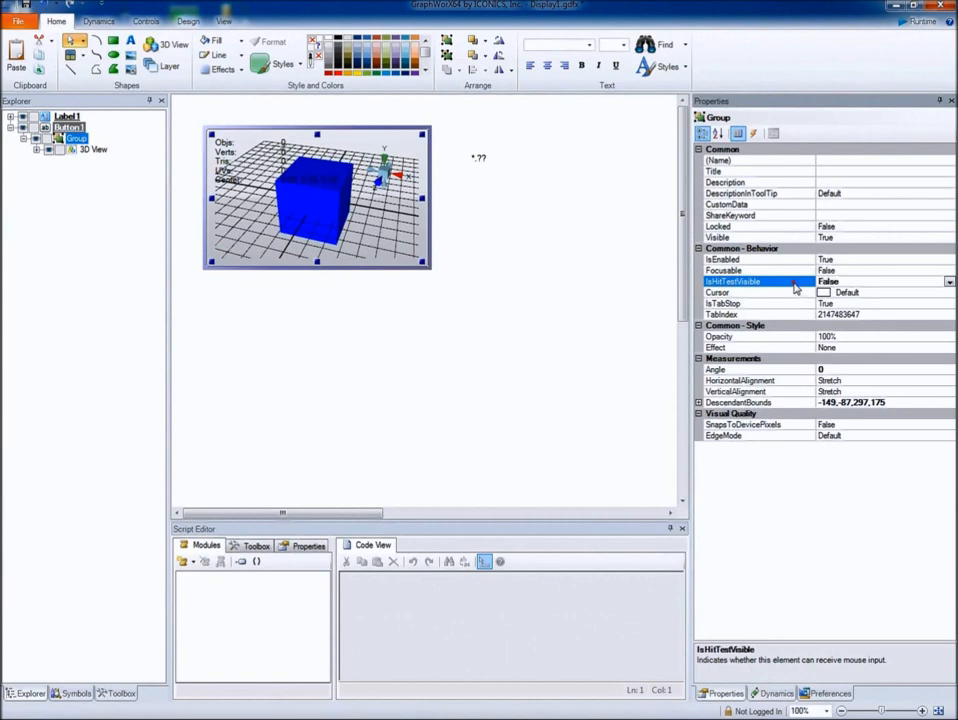
Test the button in runtime by activating it repeatedly directly on the rotating cube, and return to configuration mode.
left_click(913, 22)
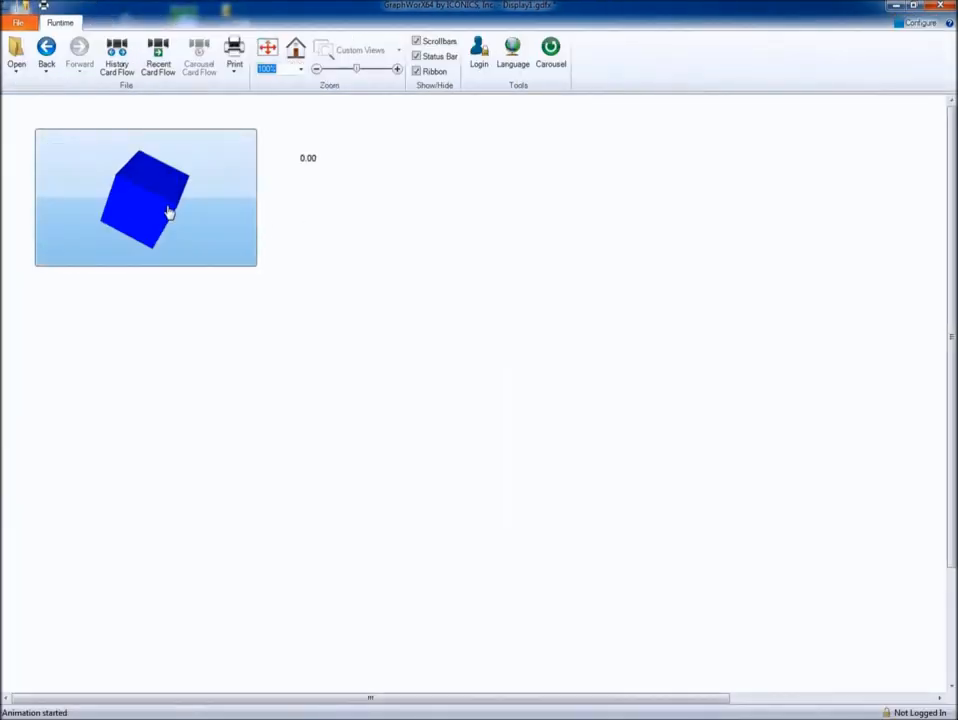
left_click(150, 196)
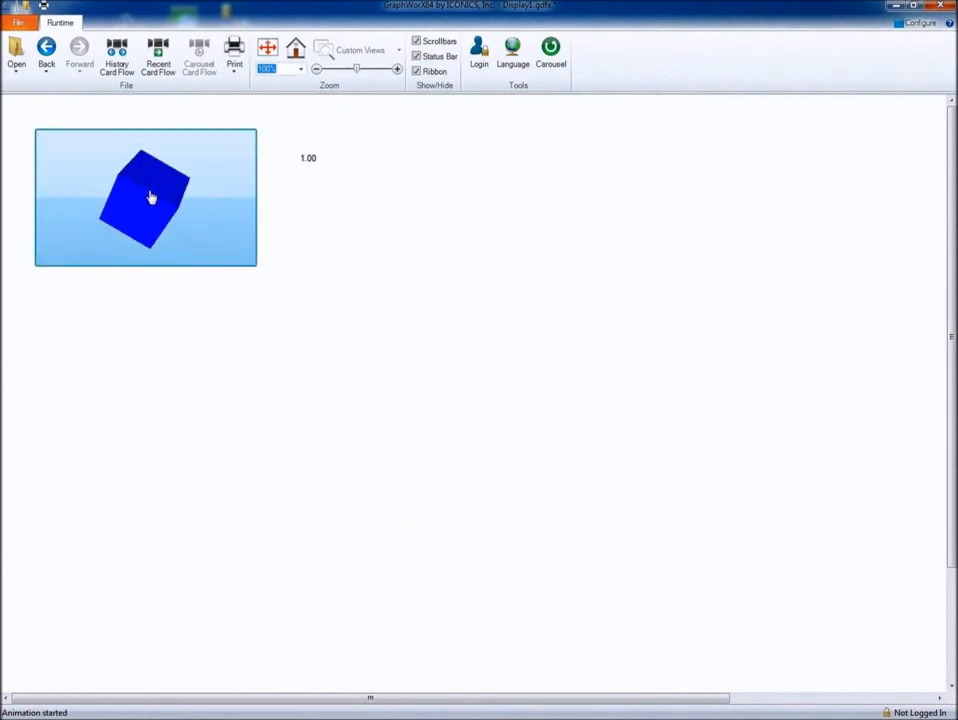
left_click(150, 197)
left_click(150, 197)
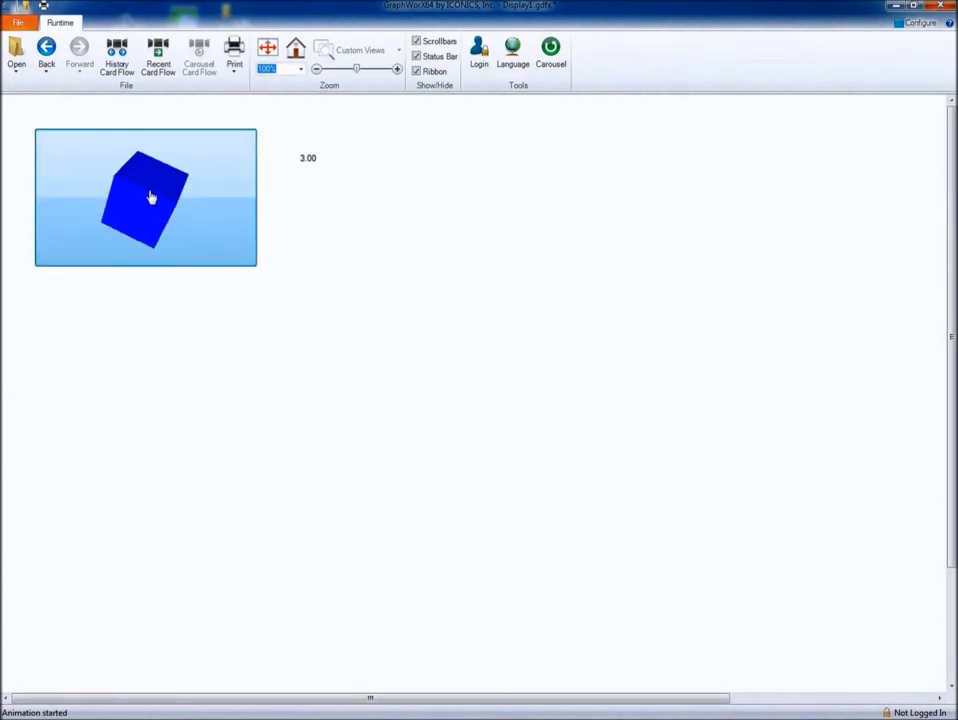
left_click(150, 197)
left_click(150, 194)
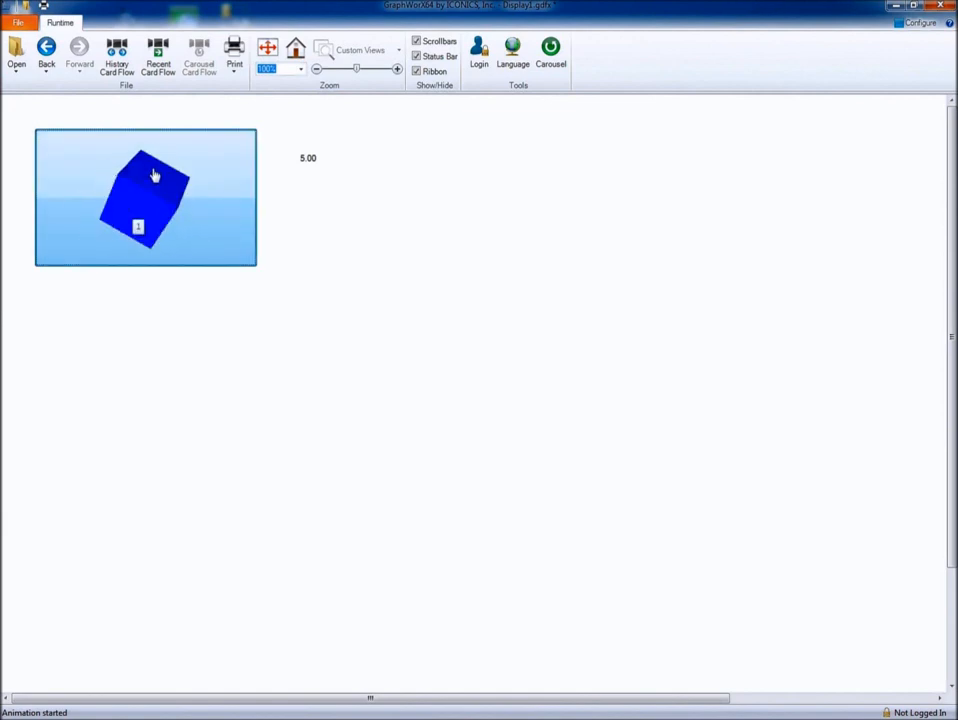
left_click(156, 203)
mouse_move(193, 223)
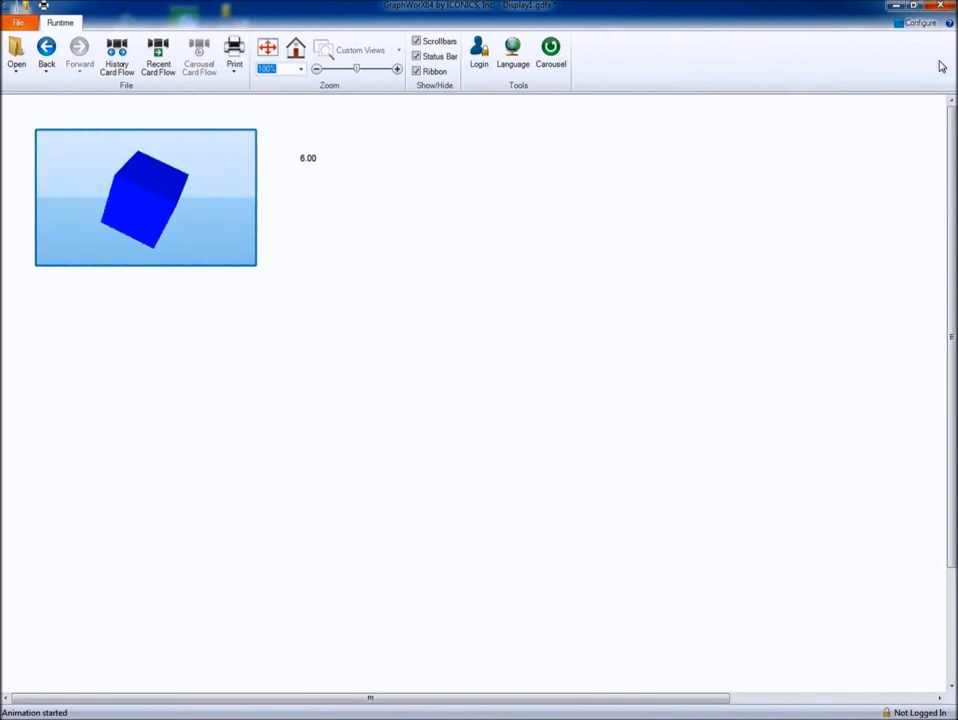
left_click(916, 22)
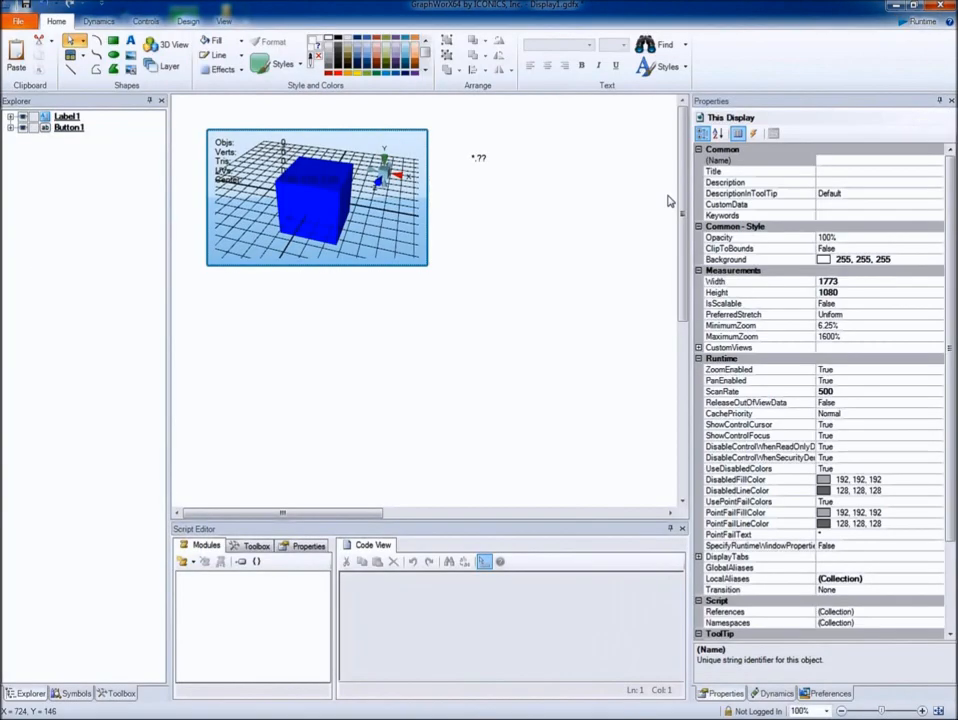